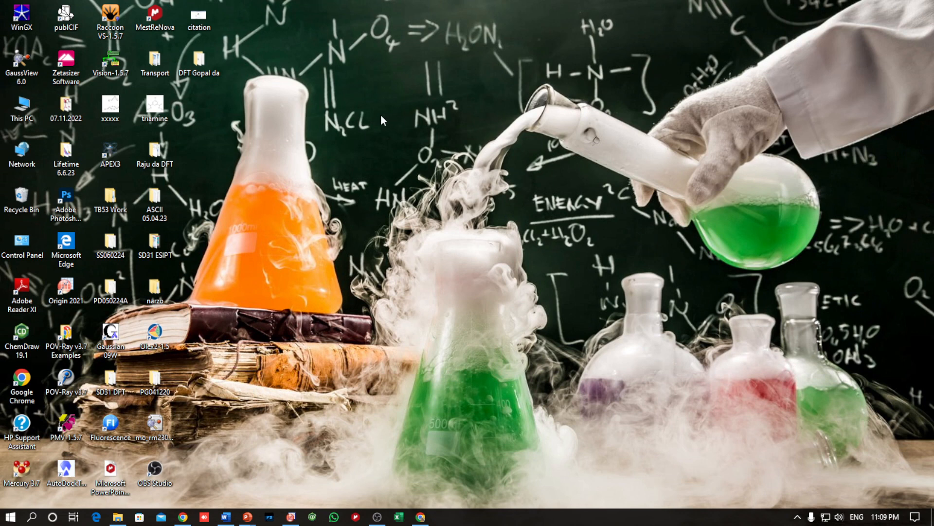
pyautogui.rightClick(372, 97)
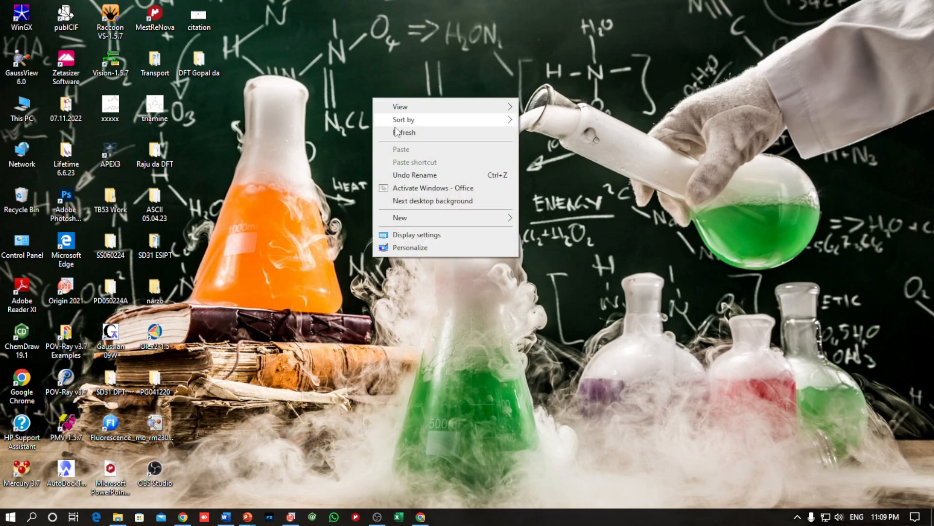
pyautogui.click(396, 130)
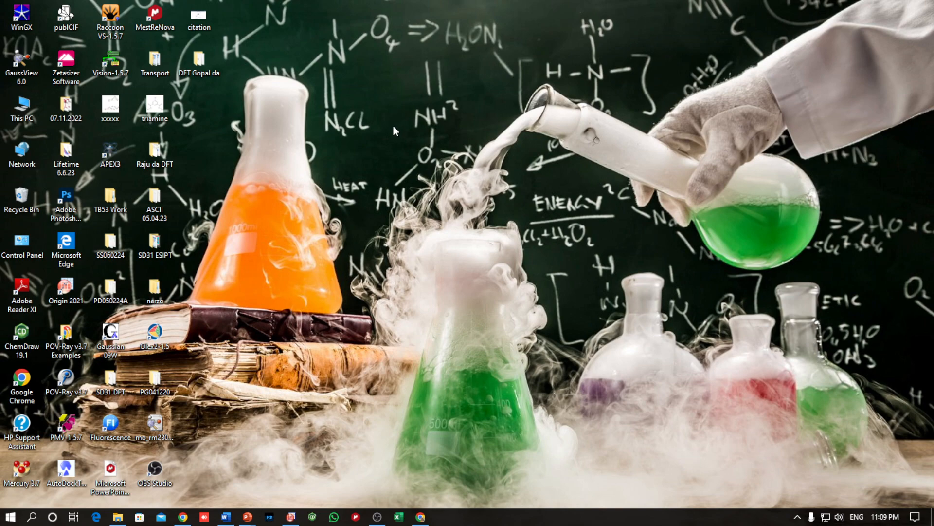
pyautogui.rightClick(380, 110)
pyautogui.click(404, 146)
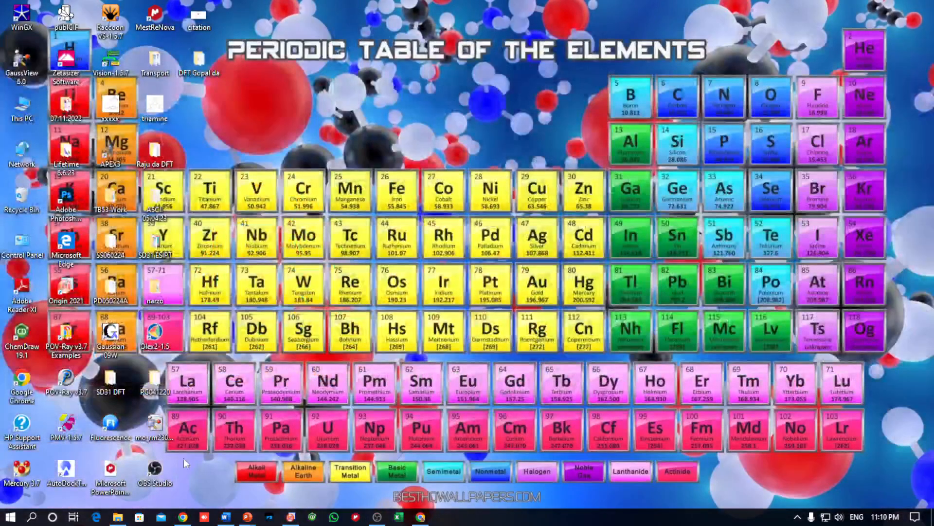
# - Open the graphs folder inside the Paper TB9 folder in File Explorer
pyautogui.click(122, 514)
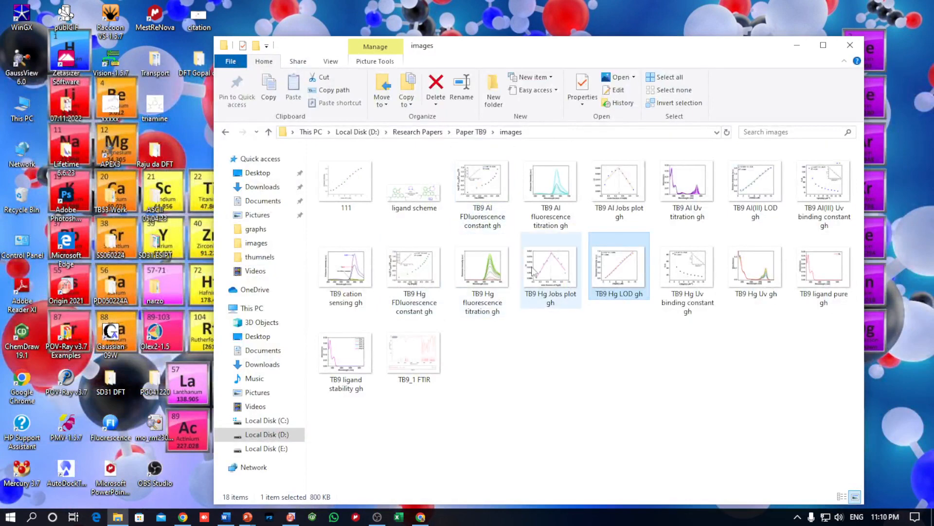
pyautogui.click(471, 132)
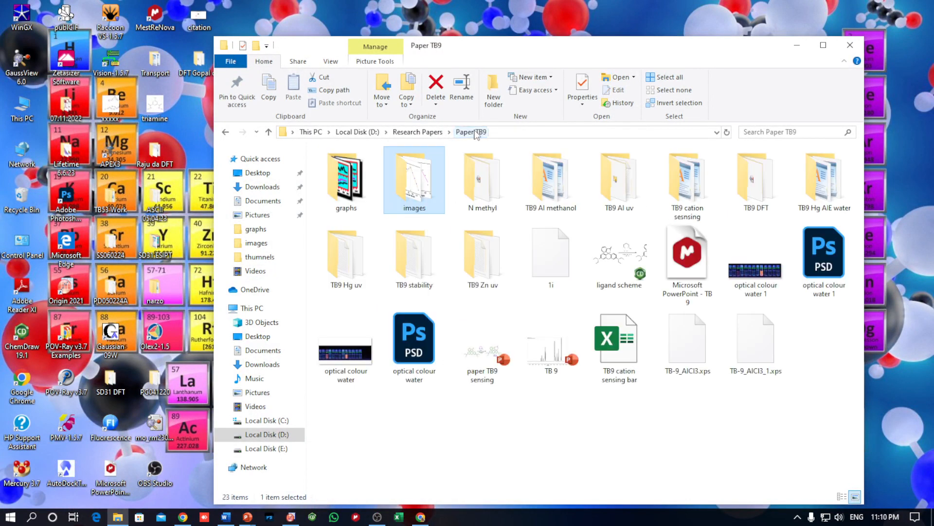
pyautogui.doubleClick(350, 183)
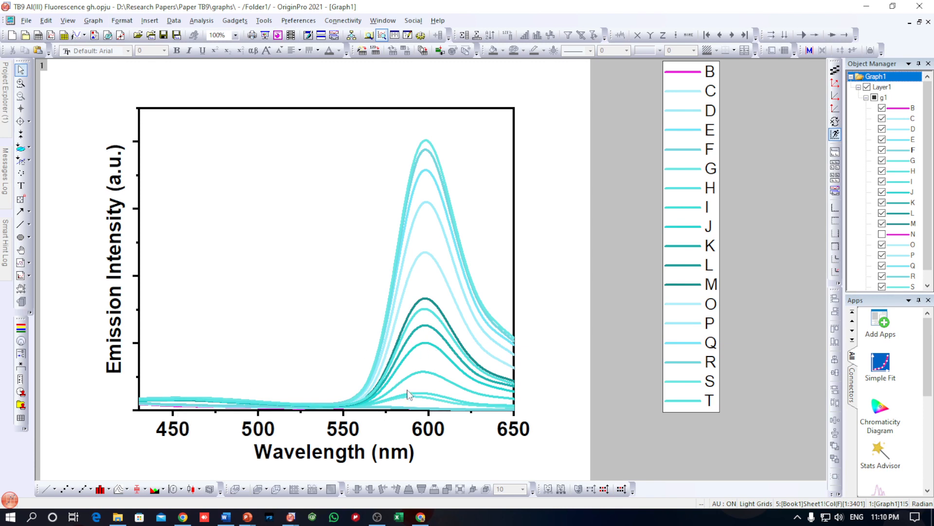
# - Start a new Origin 2021 session with an empty workbook
pyautogui.moveTo(379, 517)
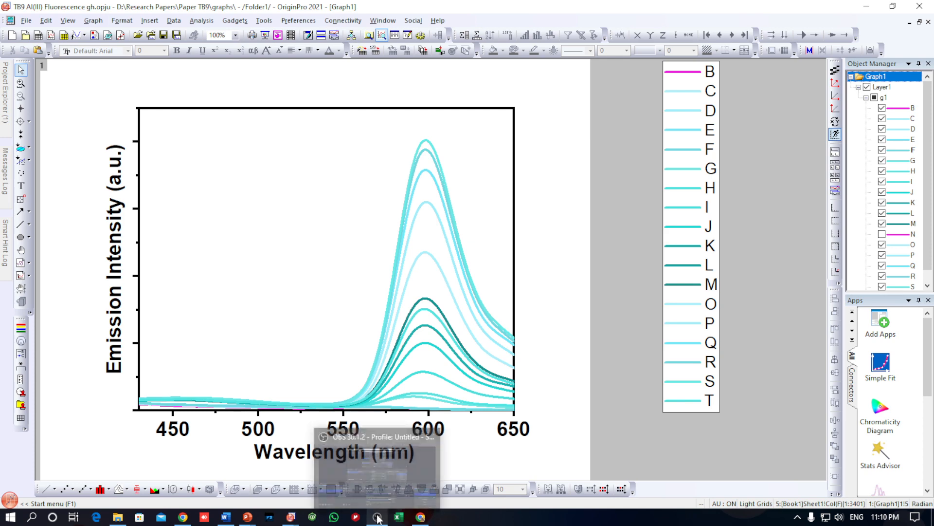
pyautogui.rightClick(292, 517)
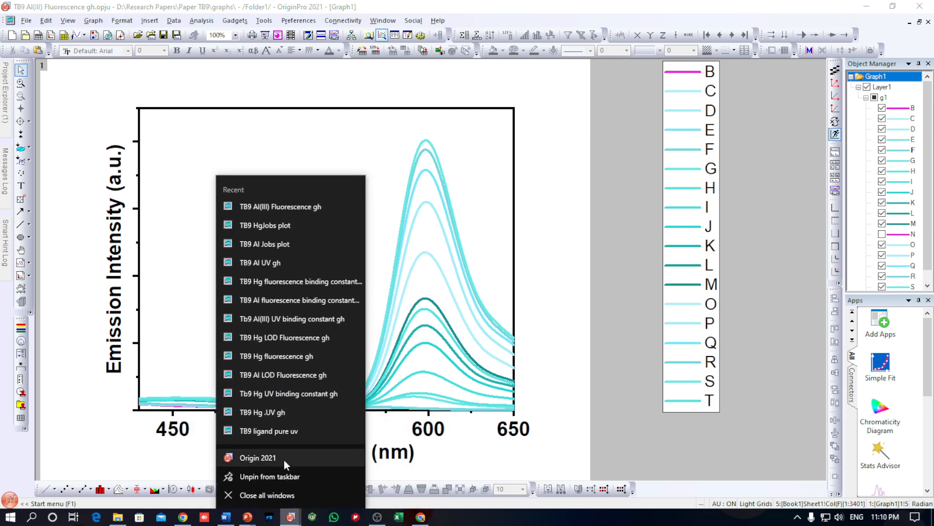
pyautogui.click(284, 458)
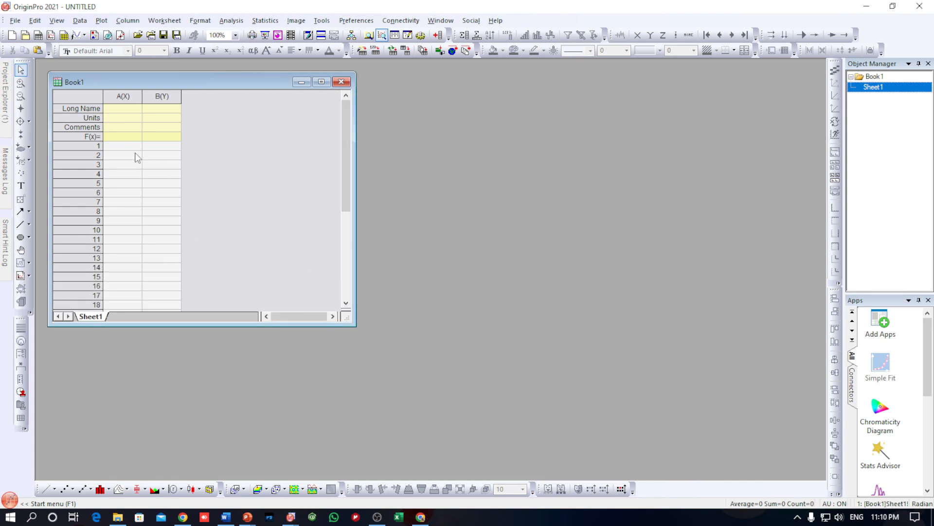
# - Enter pH 2 in the first row of column A and fill the series down to pH 13 in row 12
pyautogui.click(125, 145)
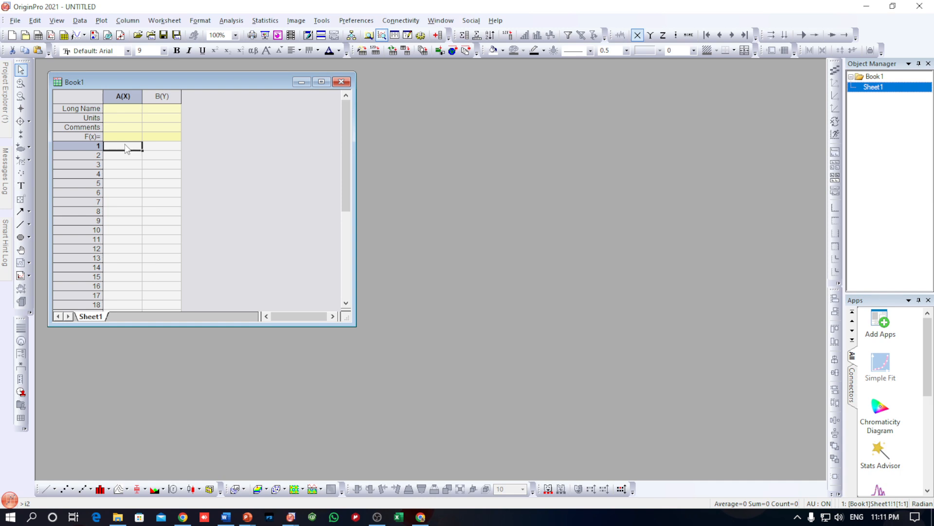
pyautogui.write('Phg')
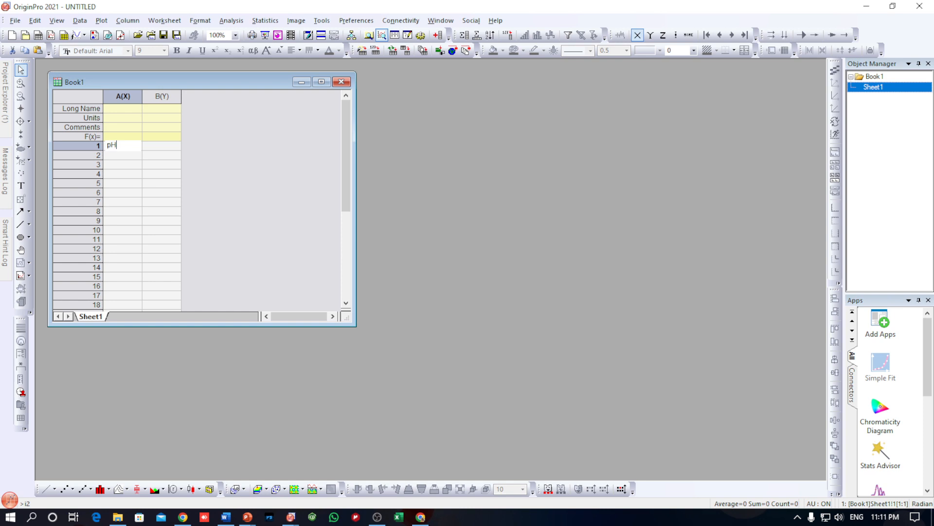
pyautogui.click(228, 159)
pyautogui.click(133, 135)
pyautogui.click(133, 148)
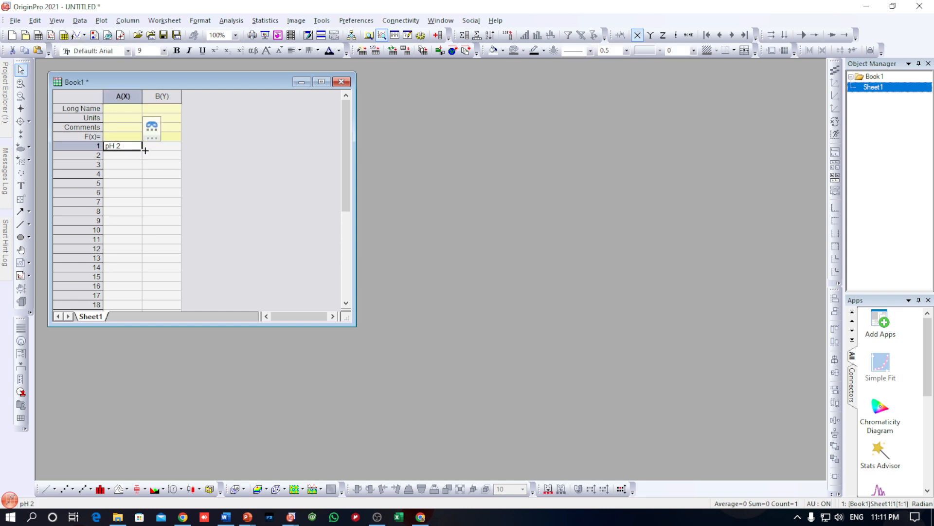
pyautogui.moveTo(141, 149); pyautogui.dragTo(137, 251)
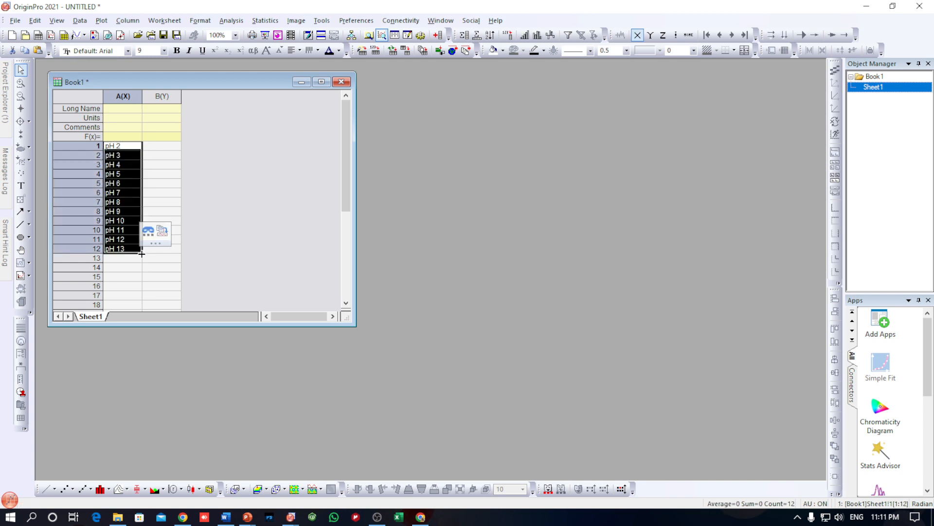
pyautogui.click(255, 165)
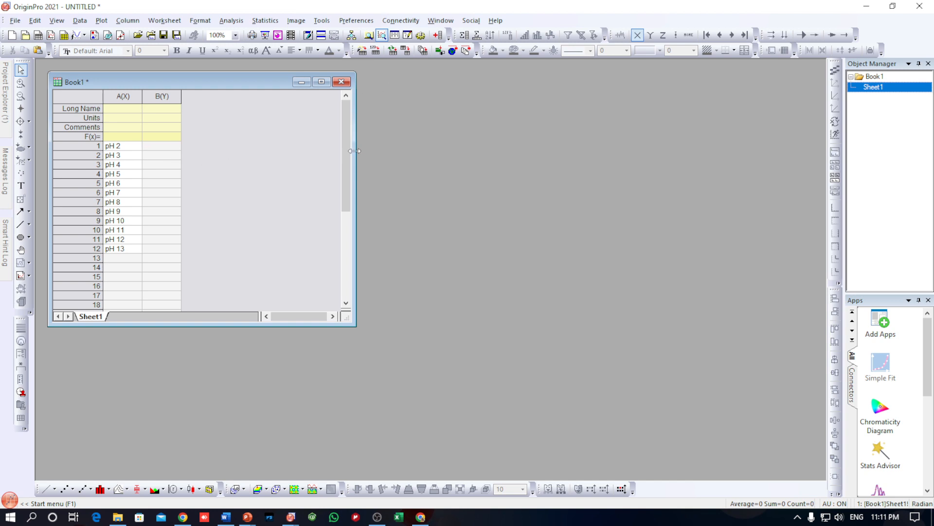
# - Add two Y columns to the widened workbook and set column B's long name to HL
pyautogui.moveTo(355, 143); pyautogui.dragTo(484, 143)
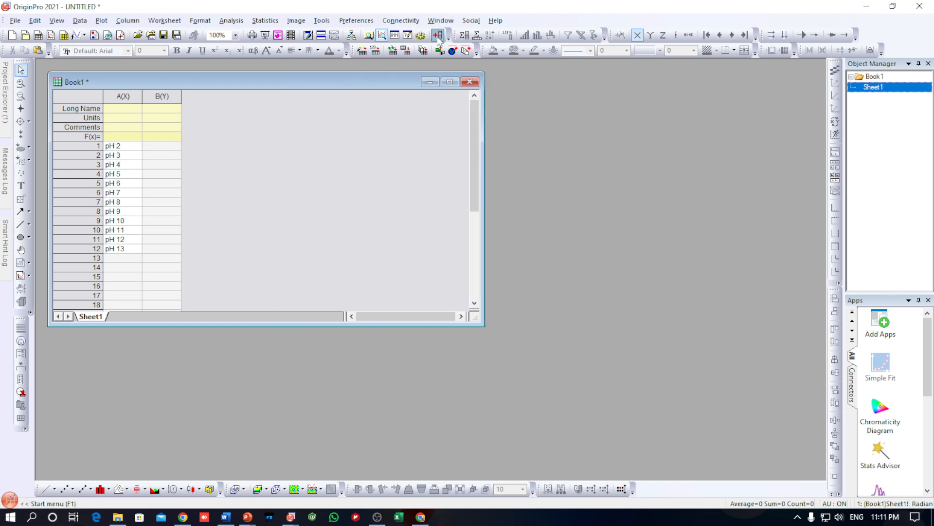
pyautogui.doubleClick(448, 36)
pyautogui.click(161, 110)
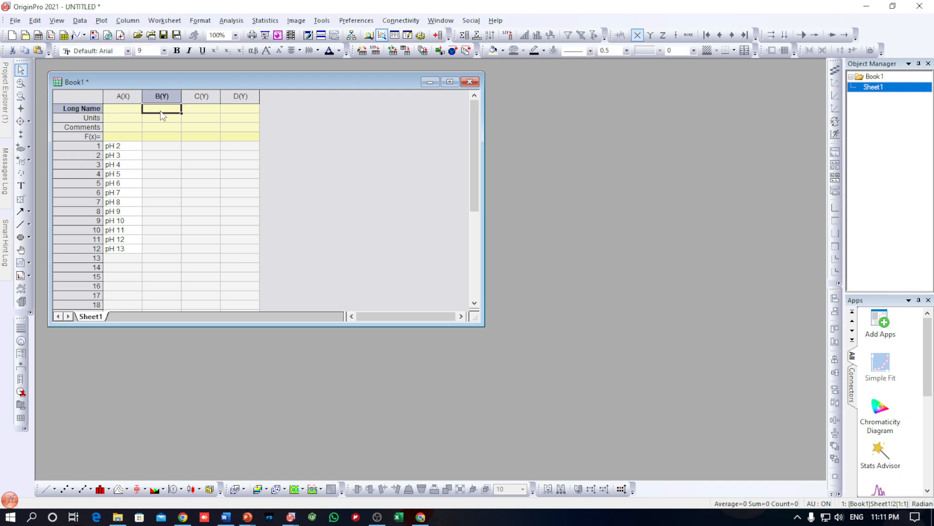
pyautogui.write('HL')
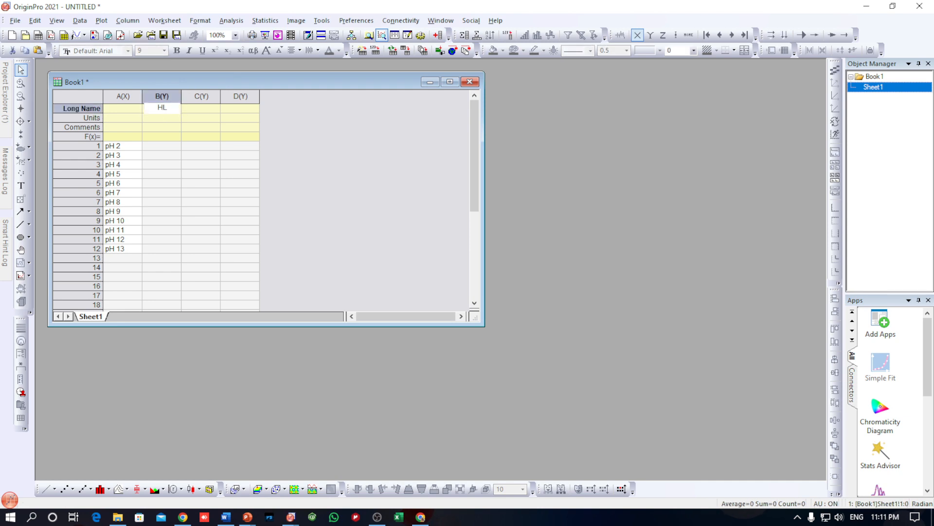
# - Set the long name of column C to HL+Al(III)
pyautogui.click(203, 112)
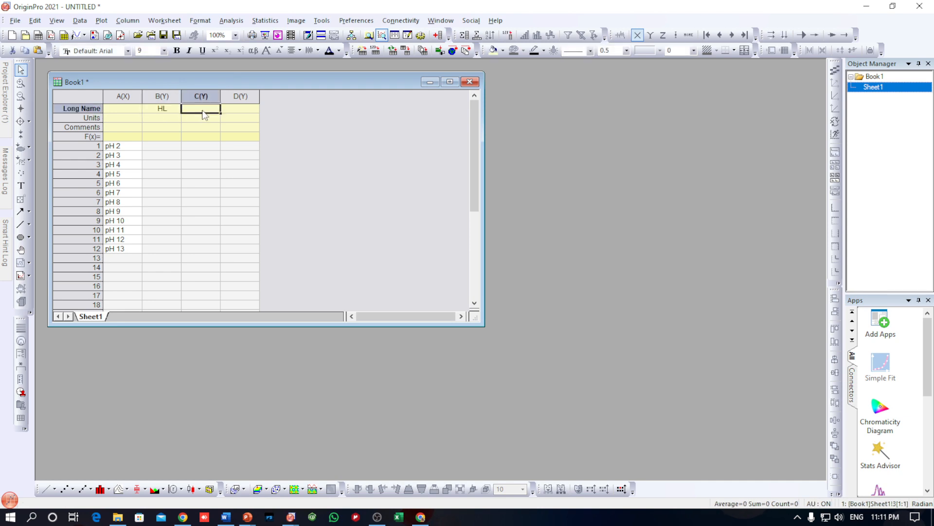
pyautogui.write('HL+')
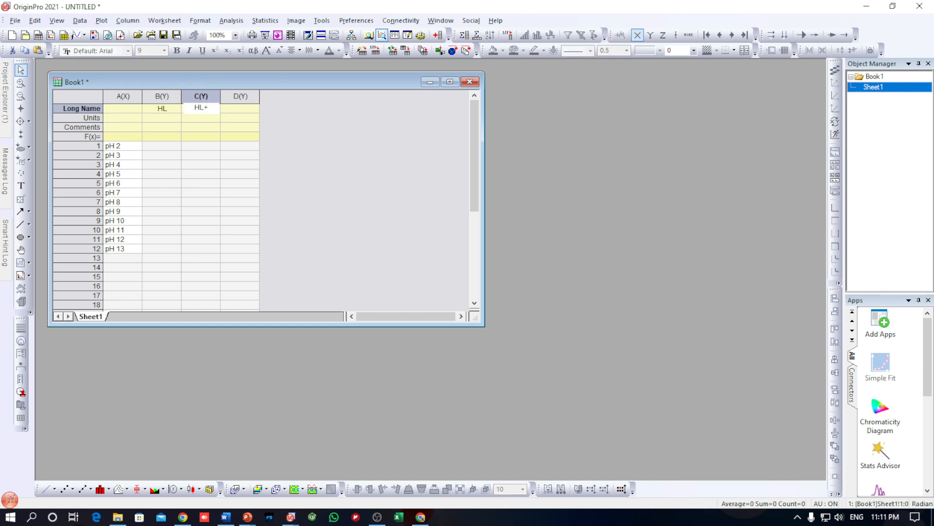
pyautogui.write('a')
pyautogui.press('BackSpace')
pyautogui.write('Al(III)')
# - Set the long name of column D to HL+Hg(II)
pyautogui.click(253, 114)
pyautogui.write('Hl+')
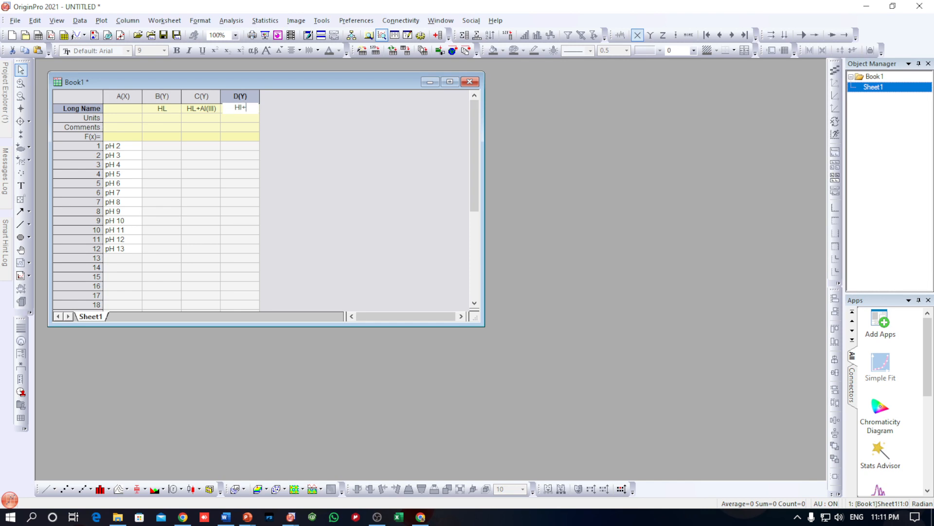
pyautogui.press('Left')
pyautogui.press('Left')
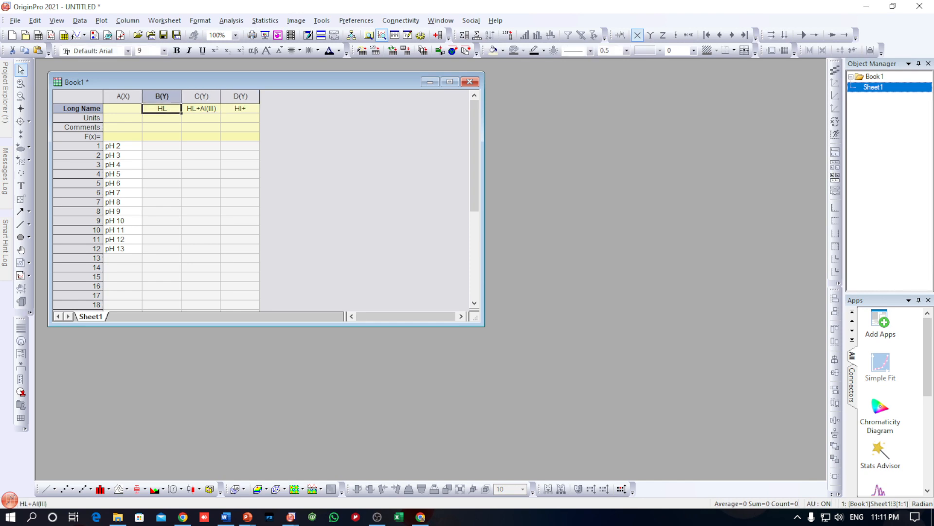
pyautogui.press('Right')
pyautogui.press('Right')
pyautogui.write('H')
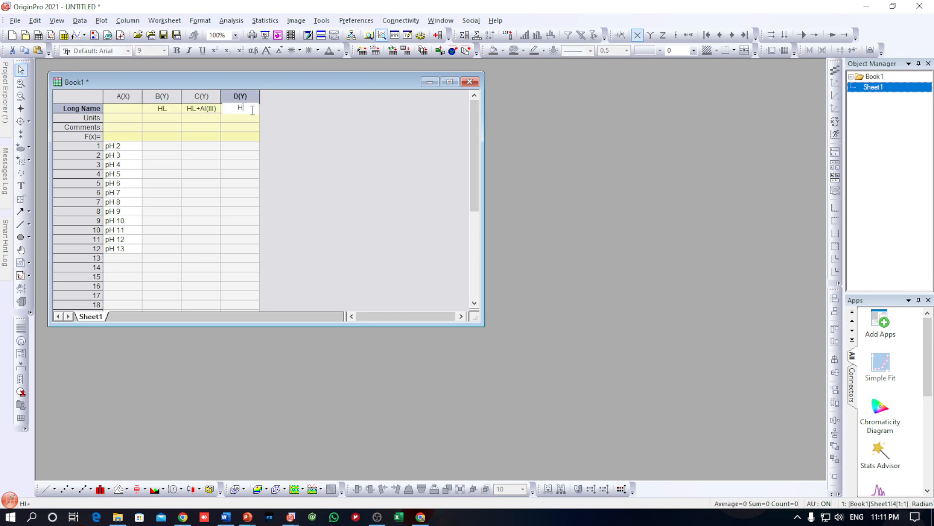
pyautogui.write('L+H')
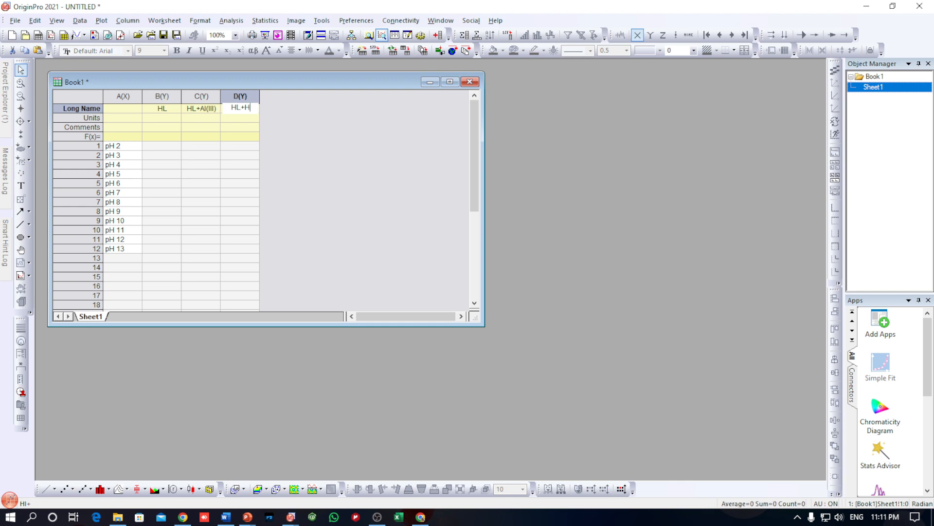
pyautogui.write('g(II)')
pyautogui.click(330, 134)
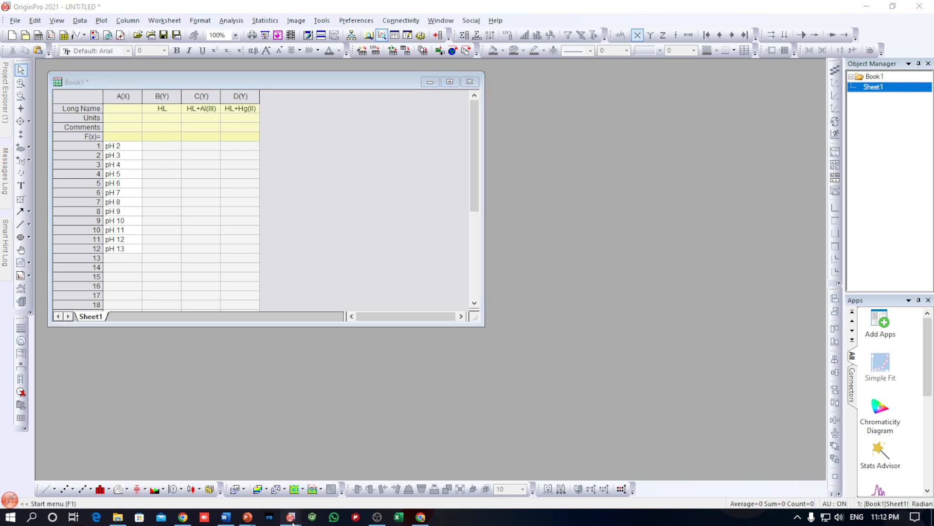
# - Copy the eleven HL values from the other untitled Origin project into column B, starting at row 1
pyautogui.moveTo(291, 517)
pyautogui.click(177, 471)
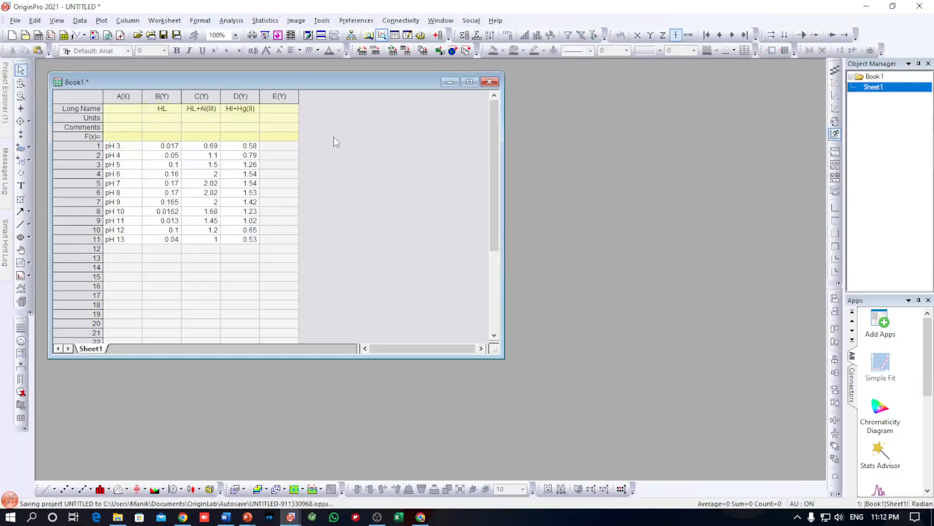
pyautogui.moveTo(170, 146); pyautogui.dragTo(169, 240)
pyautogui.hotkey('ctrl', 'c')
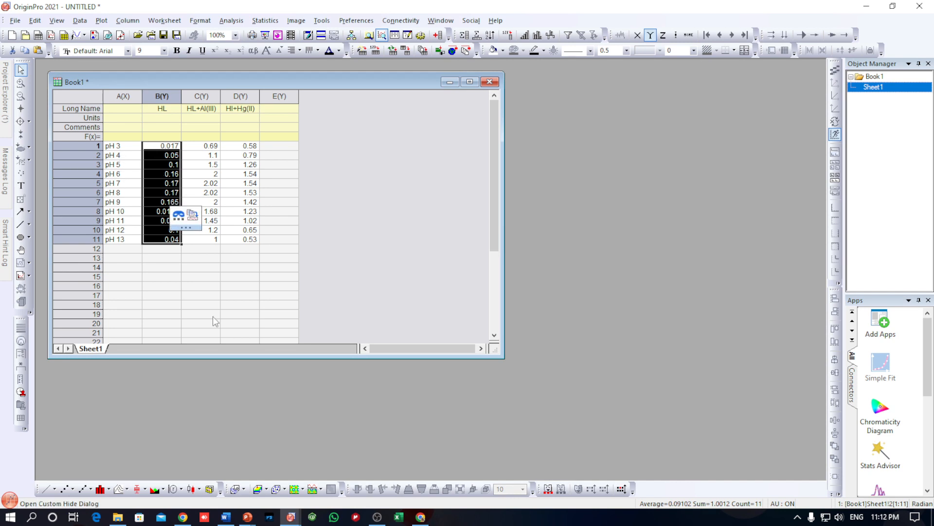
pyautogui.moveTo(298, 517)
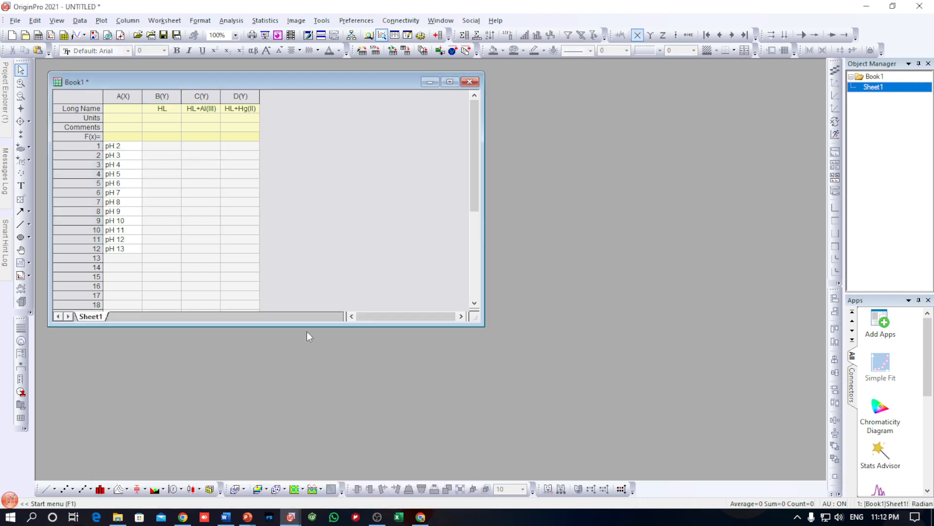
pyautogui.click(419, 462)
pyautogui.click(162, 147)
pyautogui.hotkey('ctrl', 'v')
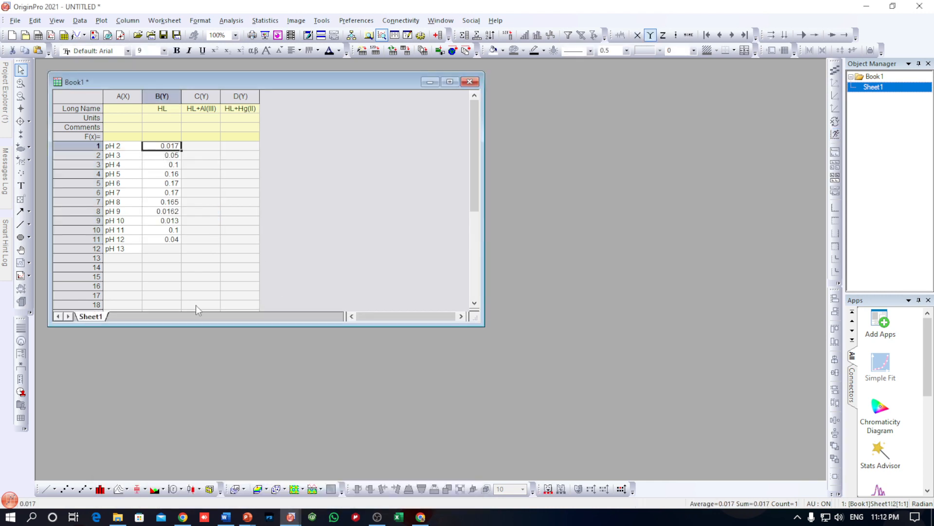
# - Copy the Al(III) and Hg(II) data from the other untitled Origin project into columns C and D, starting at row 1
pyautogui.click(291, 516)
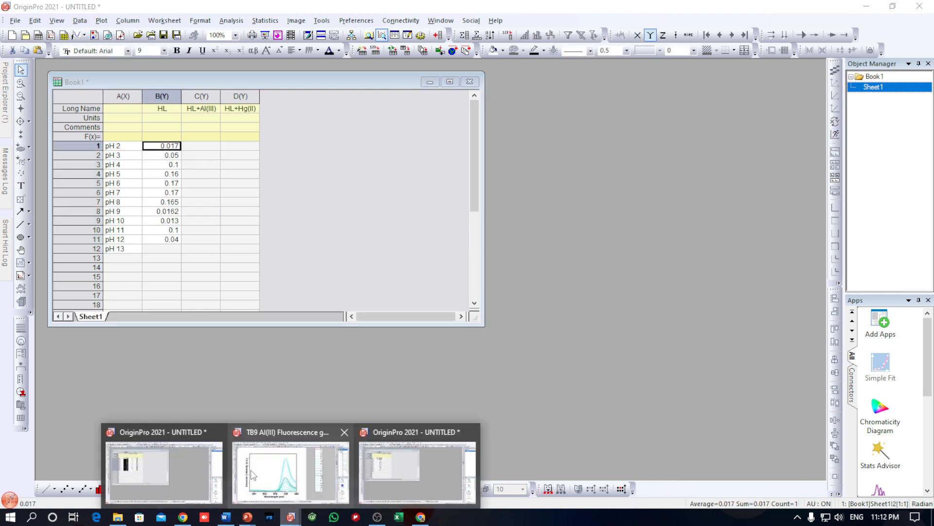
pyautogui.click(168, 464)
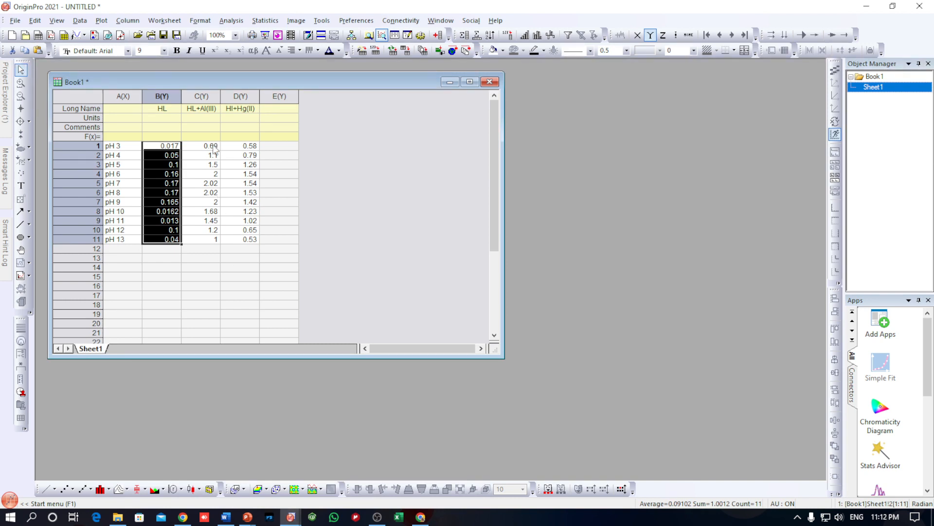
pyautogui.click(216, 147)
pyautogui.moveTo(221, 152); pyautogui.dragTo(235, 242)
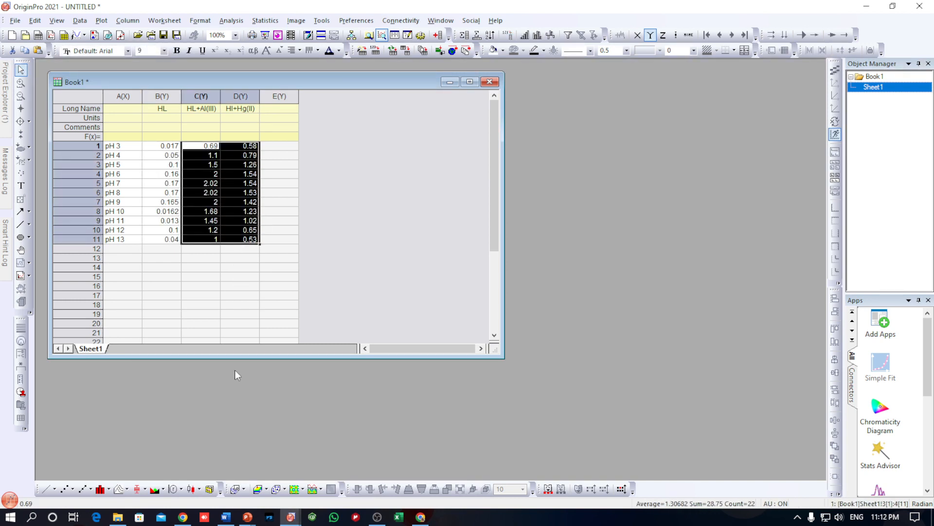
pyautogui.click(290, 516)
pyautogui.click(379, 460)
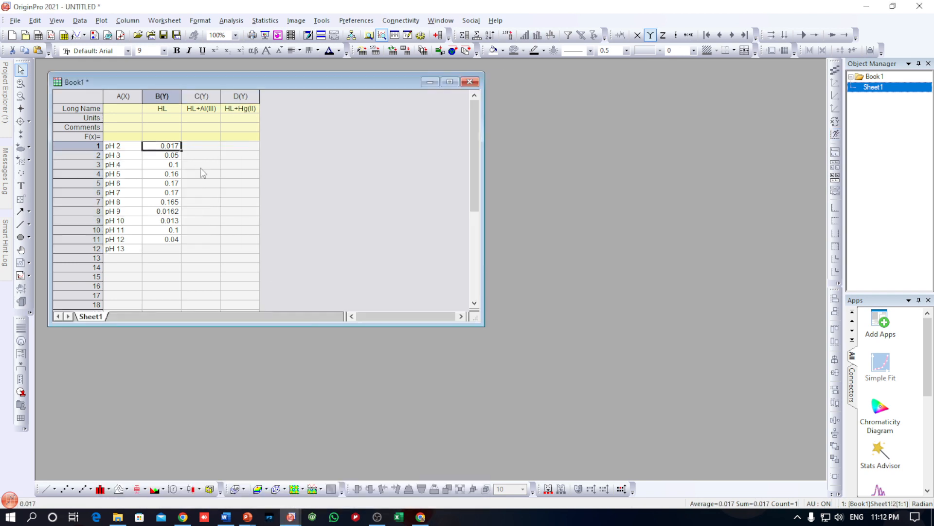
pyautogui.click(204, 147)
pyautogui.click(365, 203)
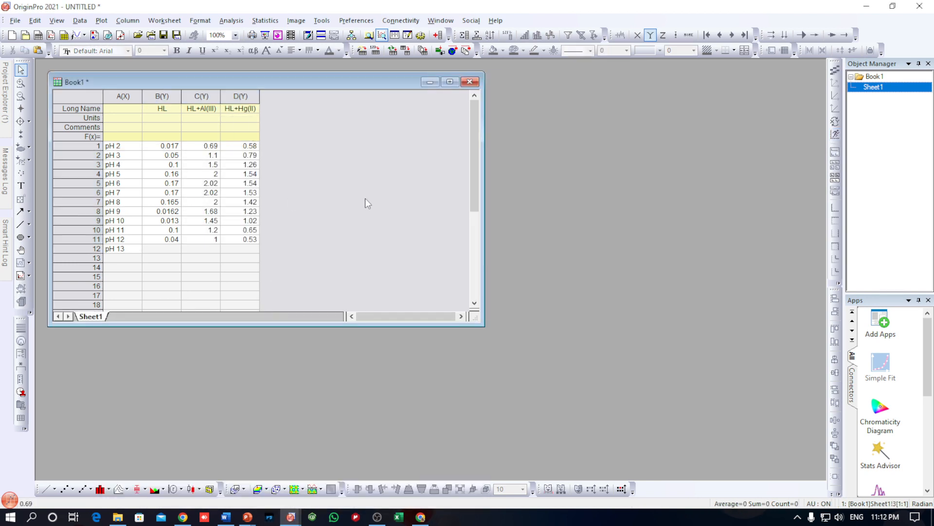
# - Delete the surplus pH 13 entry from row 12 of column A
pyautogui.click(169, 250)
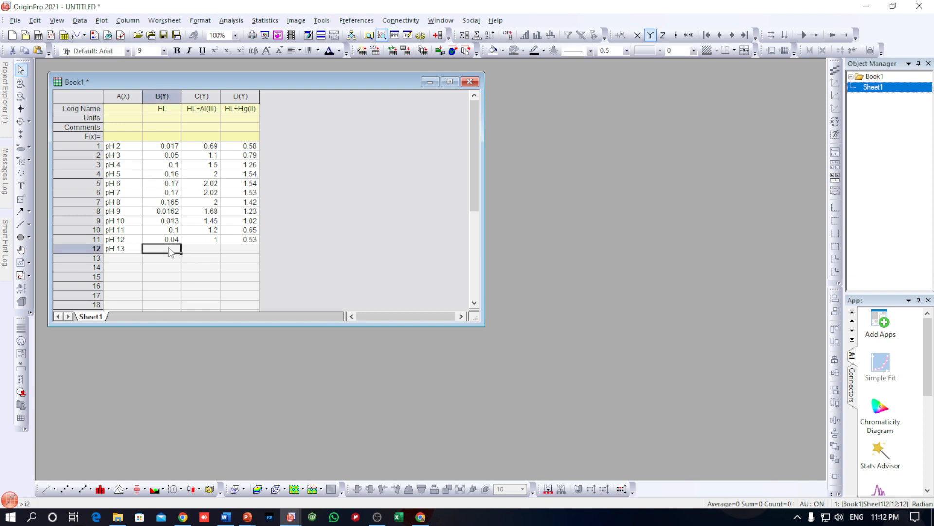
pyautogui.click(119, 251)
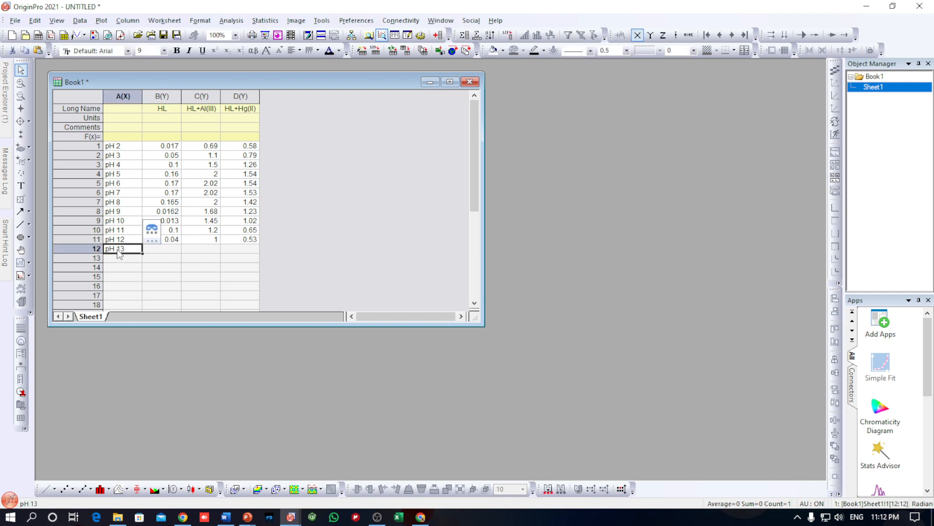
pyautogui.press('Delete')
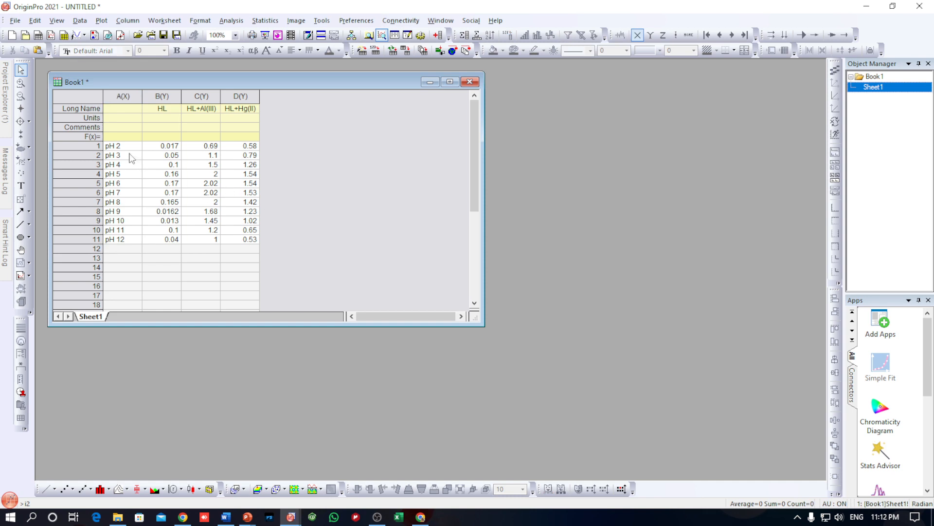
# - Plot rows 1 to 11 of columns A to D as a Line + Symbol graph and maximize the graph window
pyautogui.moveTo(118, 146); pyautogui.dragTo(239, 244)
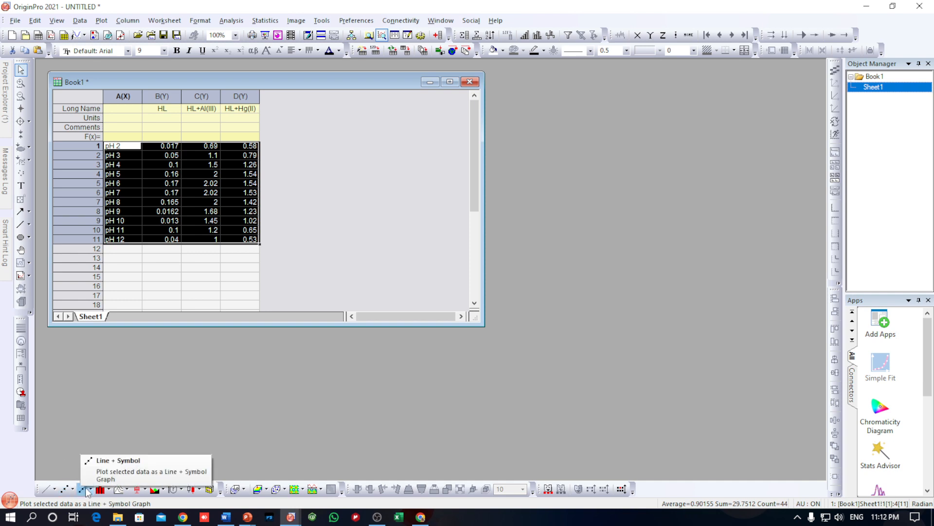
pyautogui.click(85, 490)
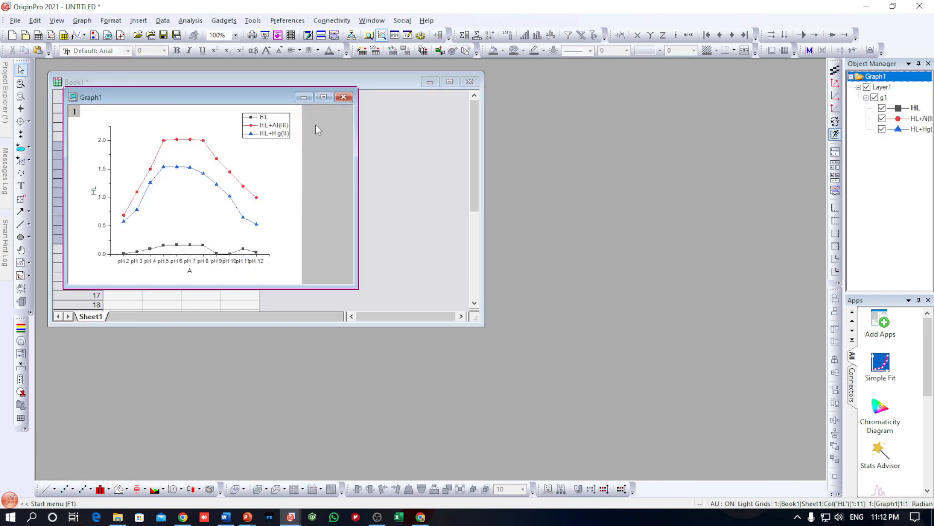
pyautogui.click(324, 97)
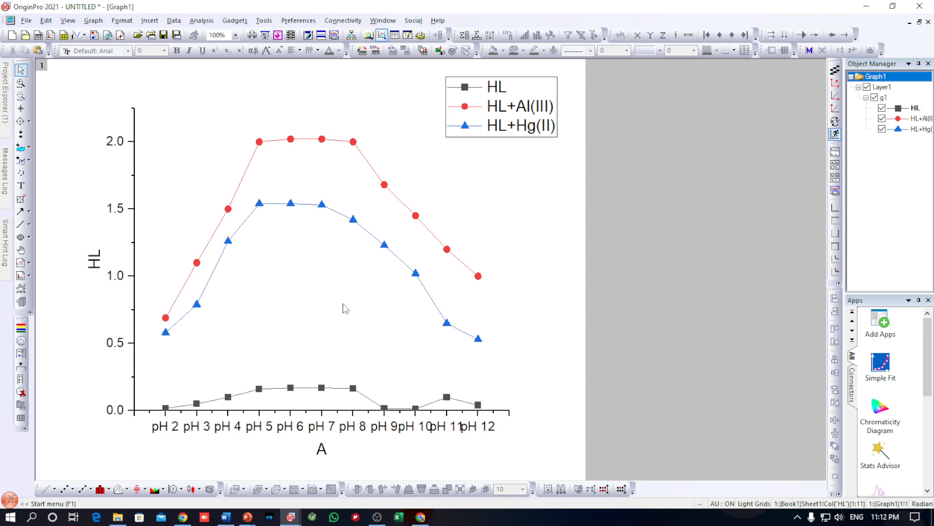
# - Restore the graph window and move it beside the worksheet, and set the HL value at pH 11 to 0.015
pyautogui.click(919, 22)
pyautogui.moveTo(264, 97); pyautogui.dragTo(611, 103)
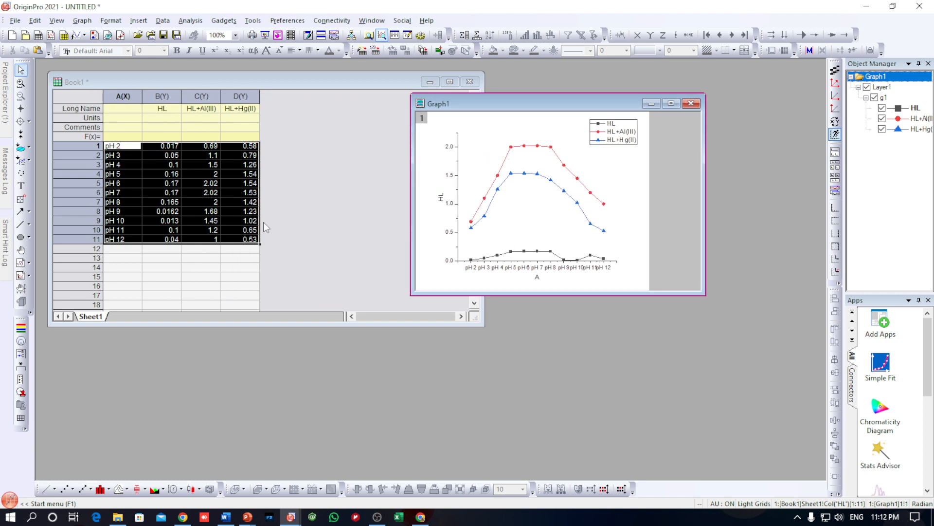
pyautogui.click(176, 230)
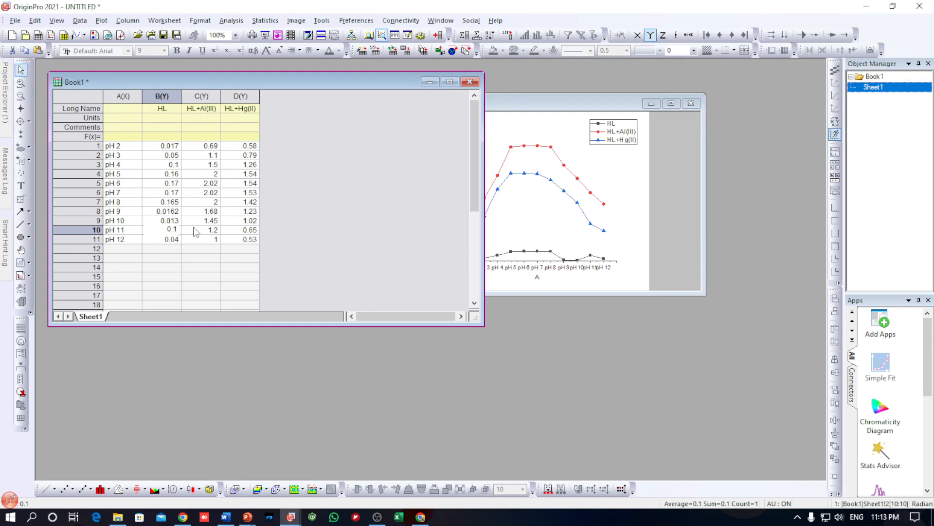
pyautogui.write('015')
pyautogui.click(333, 242)
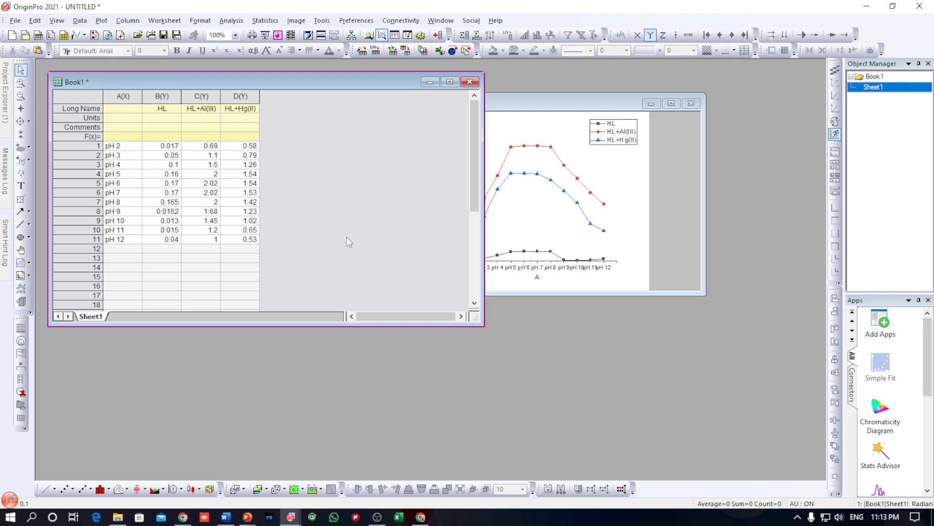
# - Set the HL value at pH 12 to 0.014 in the worksheet
pyautogui.doubleClick(177, 240)
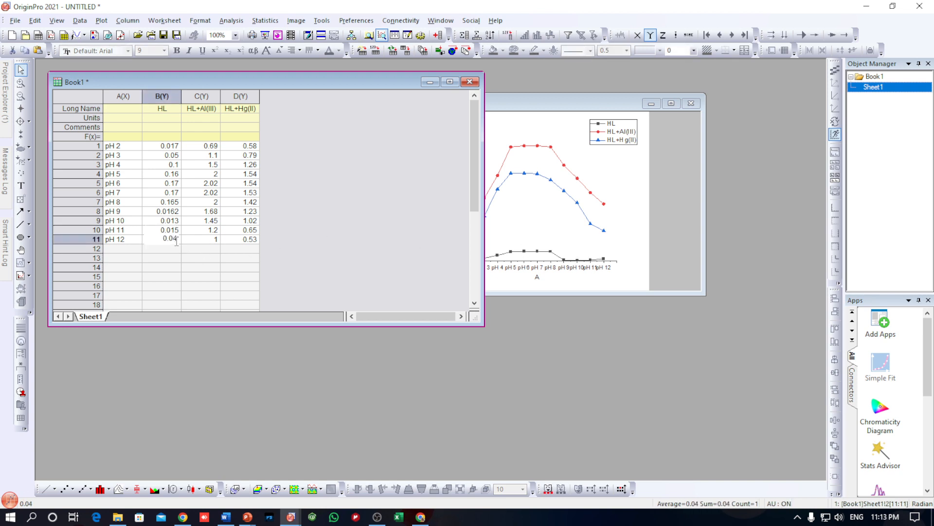
pyautogui.press('Left')
pyautogui.write('1')
pyautogui.click(344, 223)
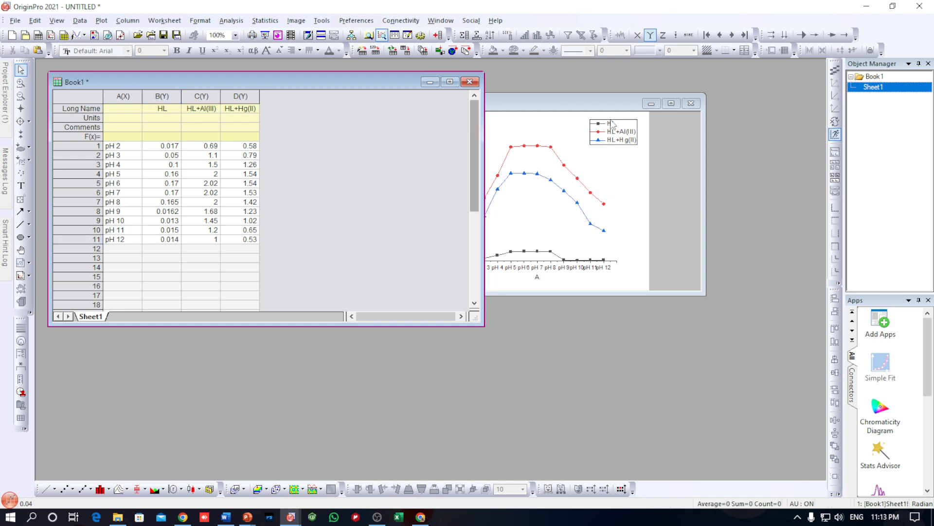
# - Maximize the graph window and move the legend off the page into the gray area beside the plot
pyautogui.click(671, 104)
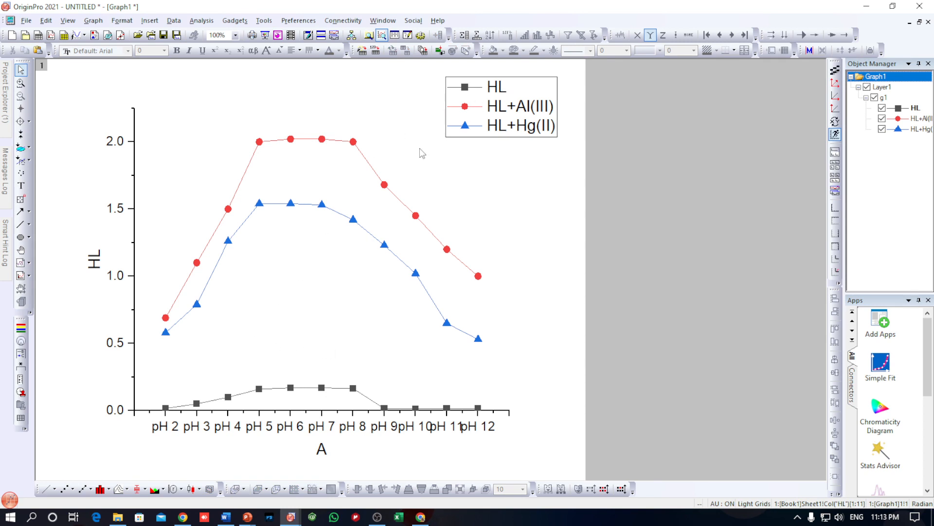
pyautogui.moveTo(510, 103); pyautogui.dragTo(656, 129)
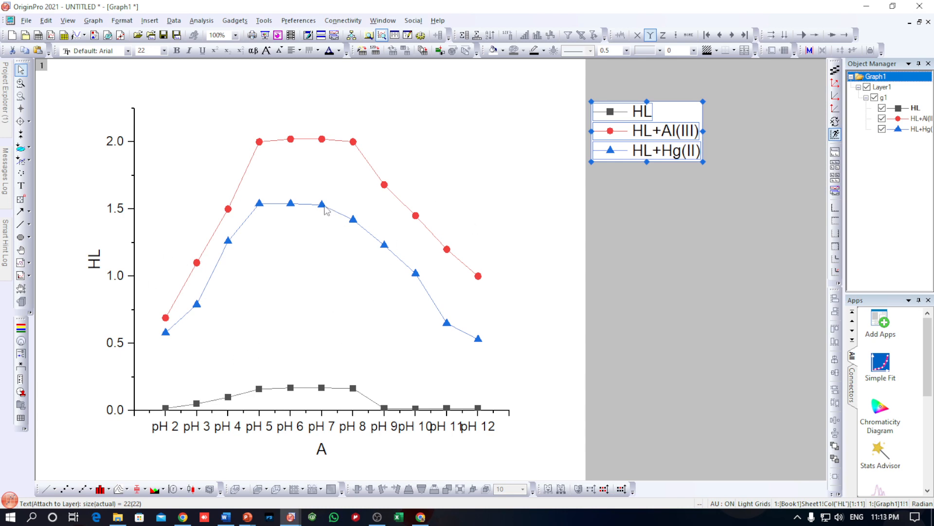
# - Change the symbol shape of the grouped plots to Sphere
pyautogui.doubleClick(355, 148)
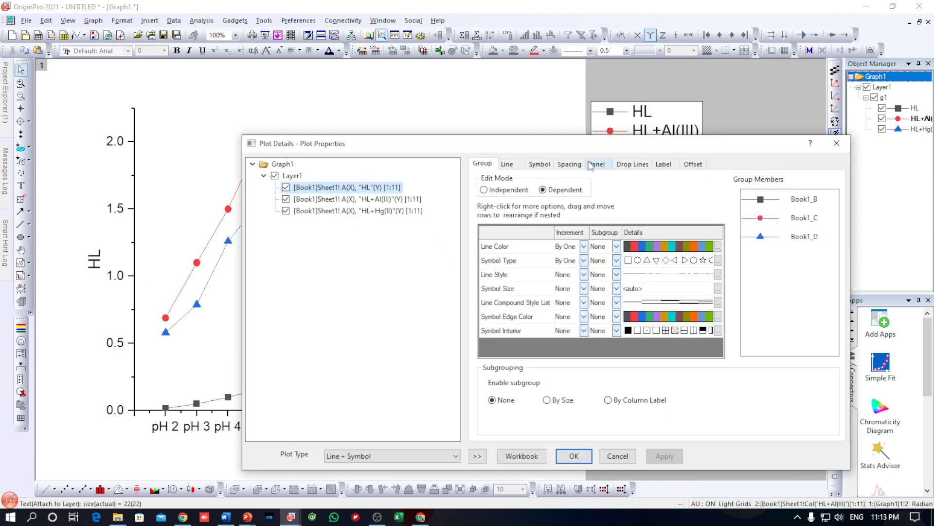
pyautogui.click(540, 164)
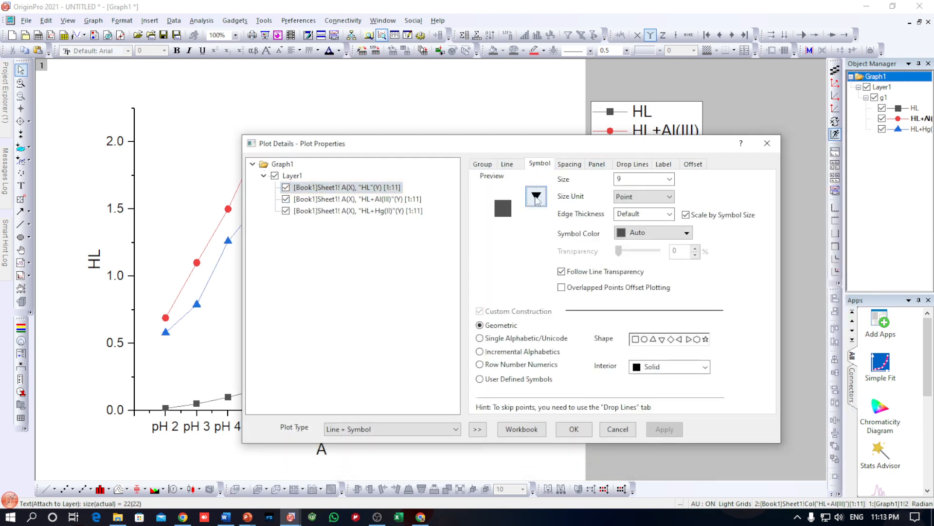
pyautogui.click(536, 196)
pyautogui.click(466, 356)
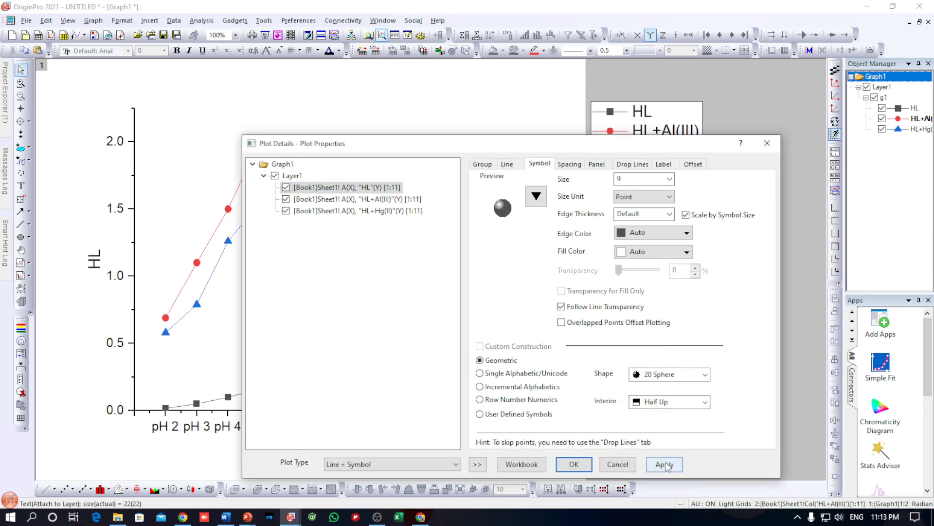
pyautogui.click(666, 464)
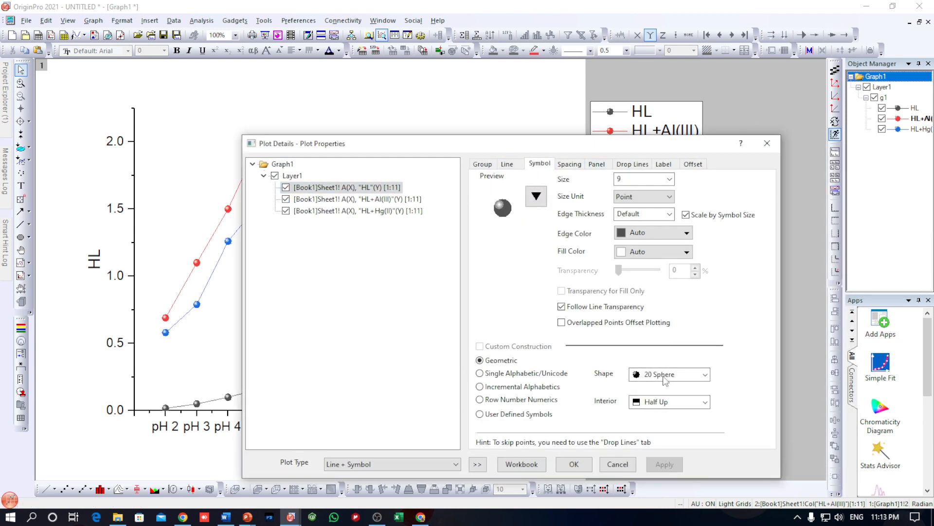
# - Set the symbol size of the grouped plots to 12 points
pyautogui.click(669, 179)
pyautogui.click(625, 244)
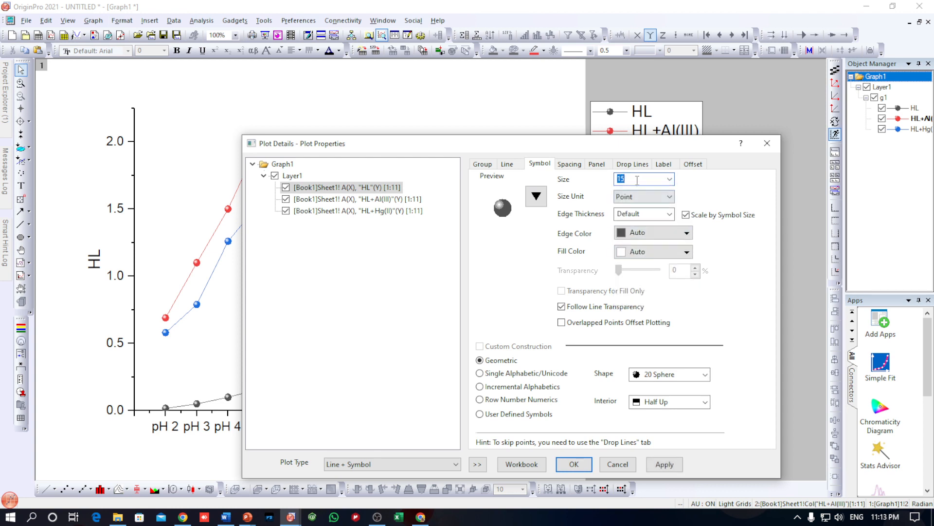
pyautogui.click(670, 179)
pyautogui.click(628, 238)
pyautogui.click(654, 463)
pyautogui.click(570, 464)
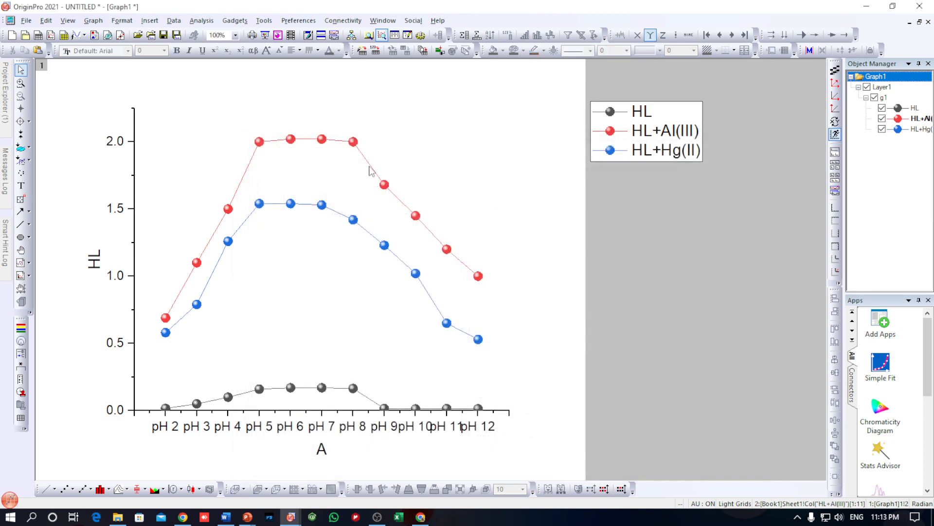
# - Set the connecting line width of the grouped plots to 3
pyautogui.doubleClick(368, 165)
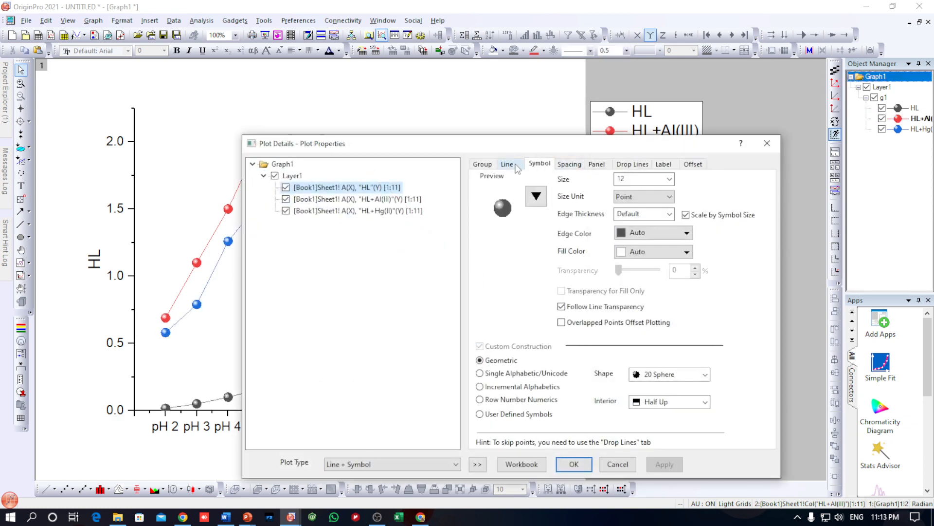
pyautogui.click(507, 164)
pyautogui.click(616, 244)
pyautogui.click(560, 310)
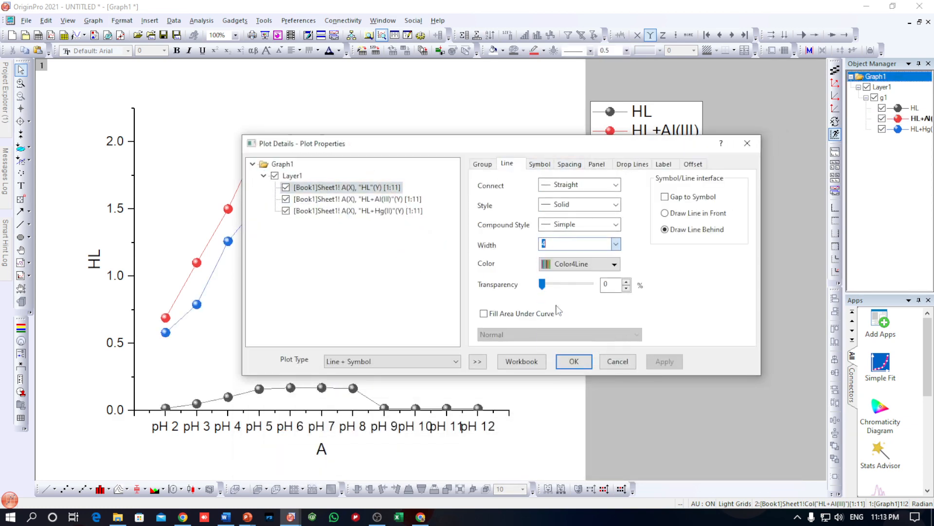
pyautogui.click(616, 245)
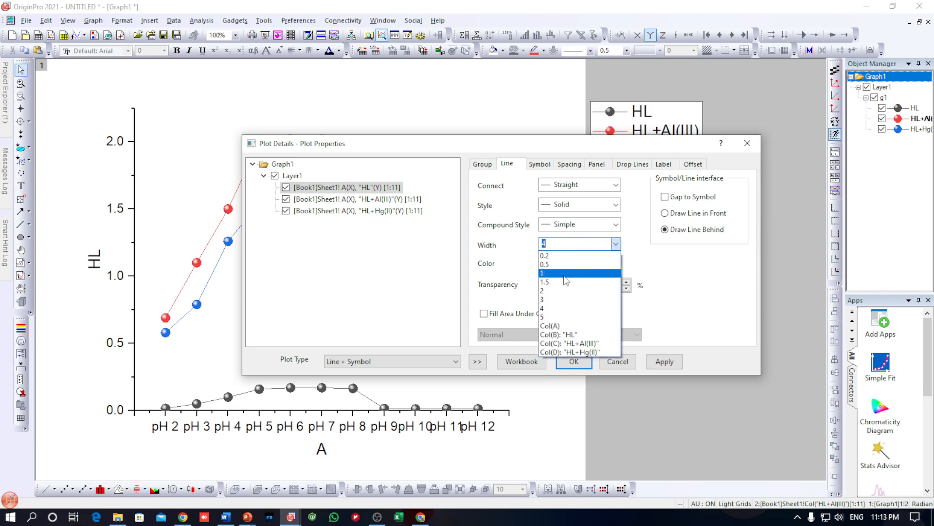
pyautogui.click(560, 302)
pyautogui.click(662, 361)
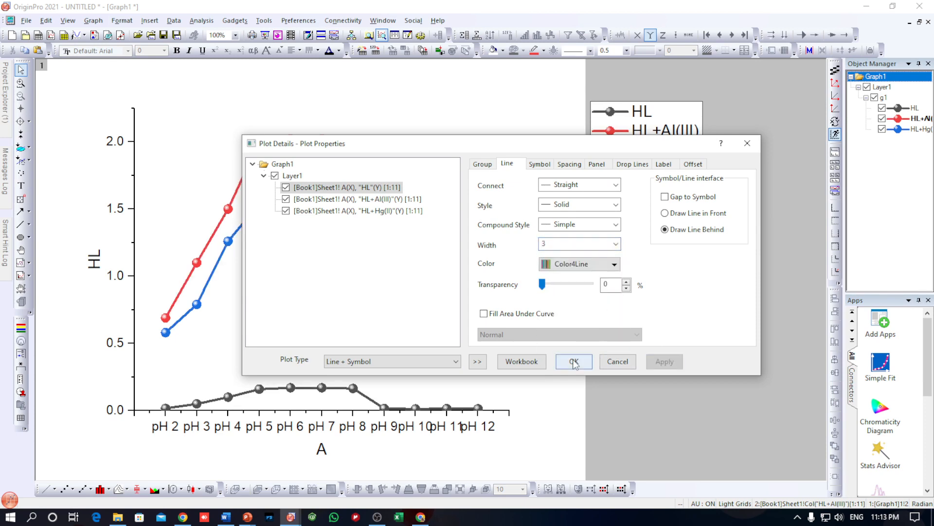
pyautogui.click(574, 361)
pyautogui.doubleClick(340, 390)
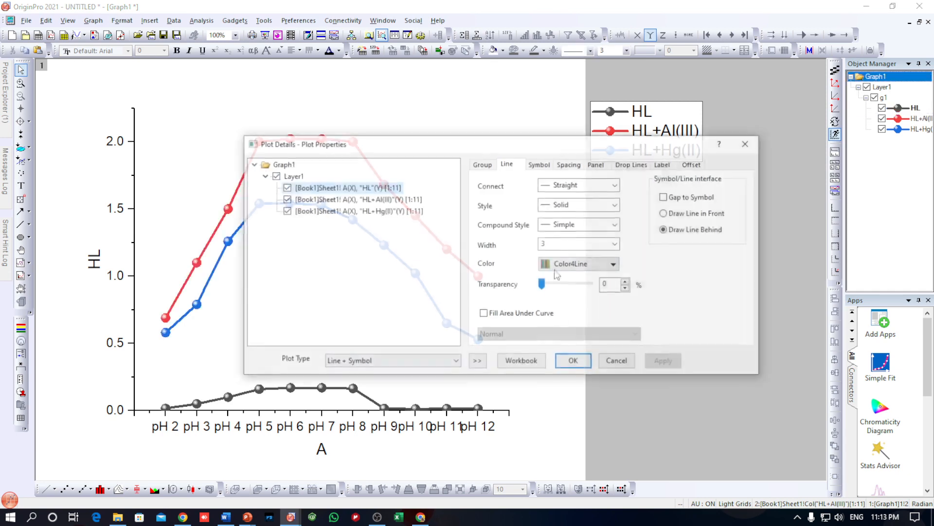
pyautogui.click(494, 166)
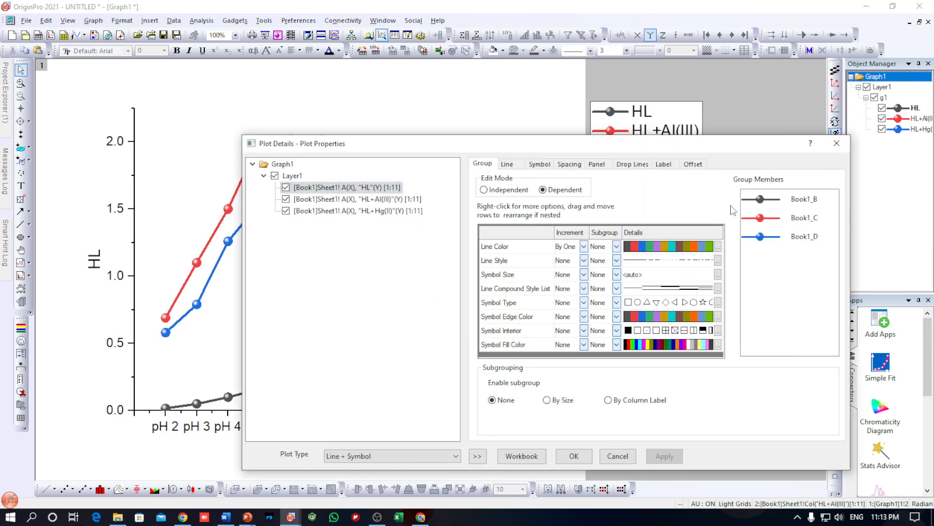
pyautogui.click(836, 143)
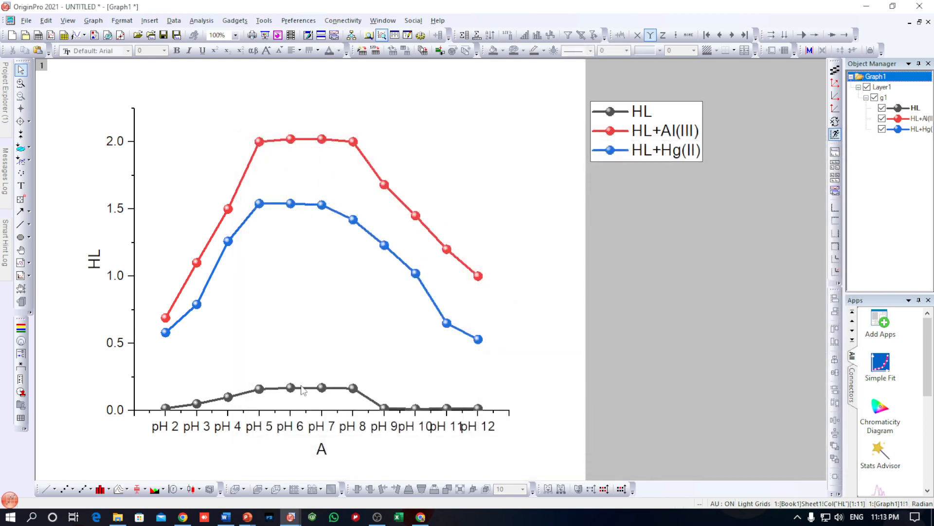
# - Change the first line color in the grouped plots' color increment list to Black
pyautogui.moveTo(302, 389)
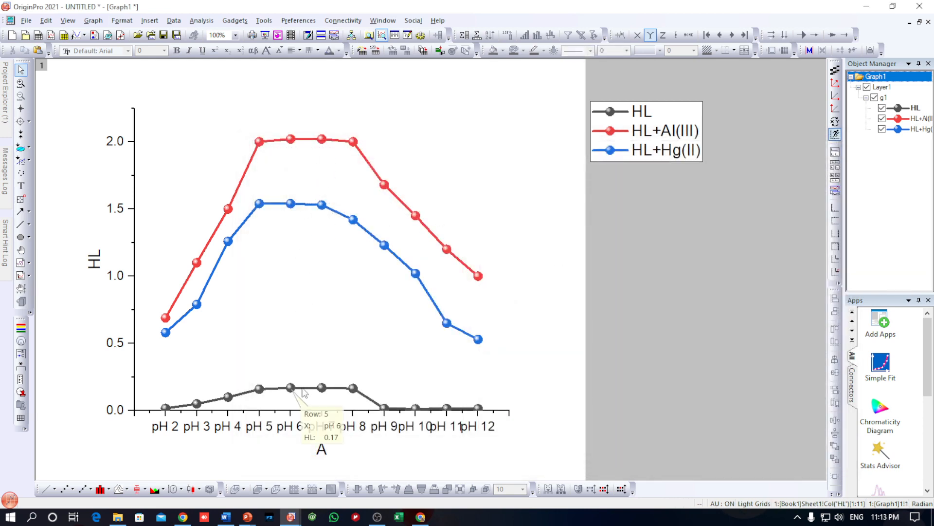
pyautogui.doubleClick(303, 392)
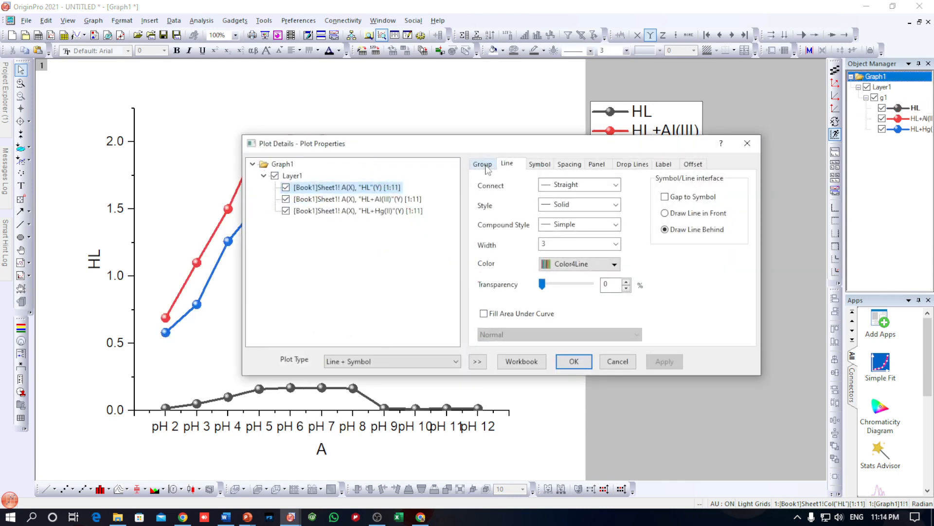
pyautogui.click(483, 164)
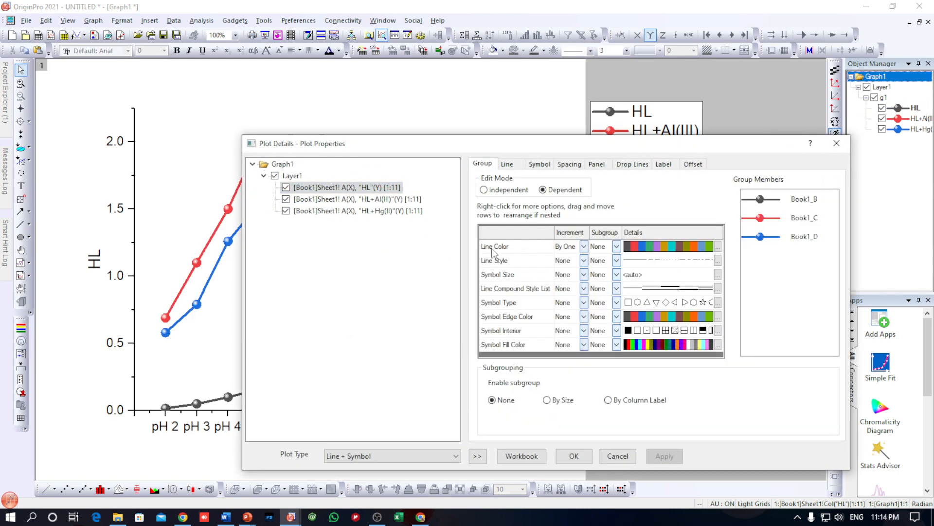
pyautogui.click(717, 247)
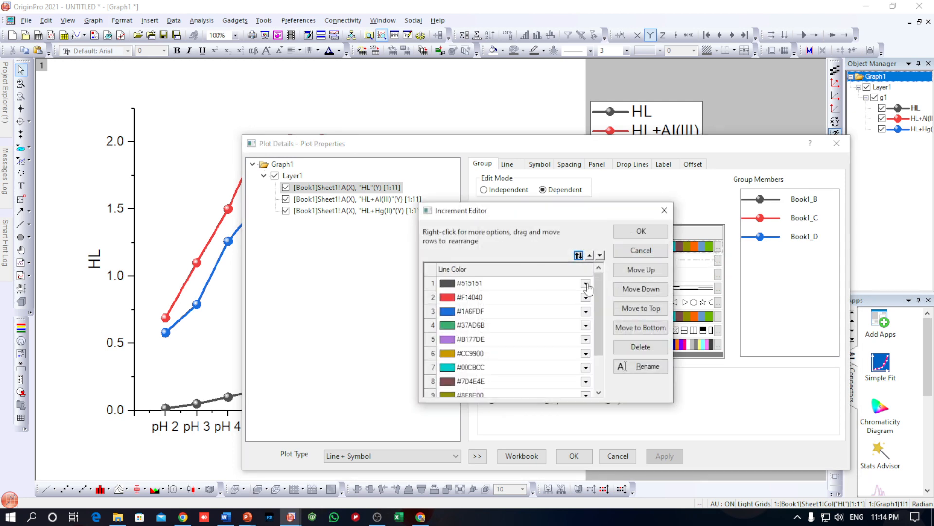
pyautogui.click(585, 283)
pyautogui.click(446, 260)
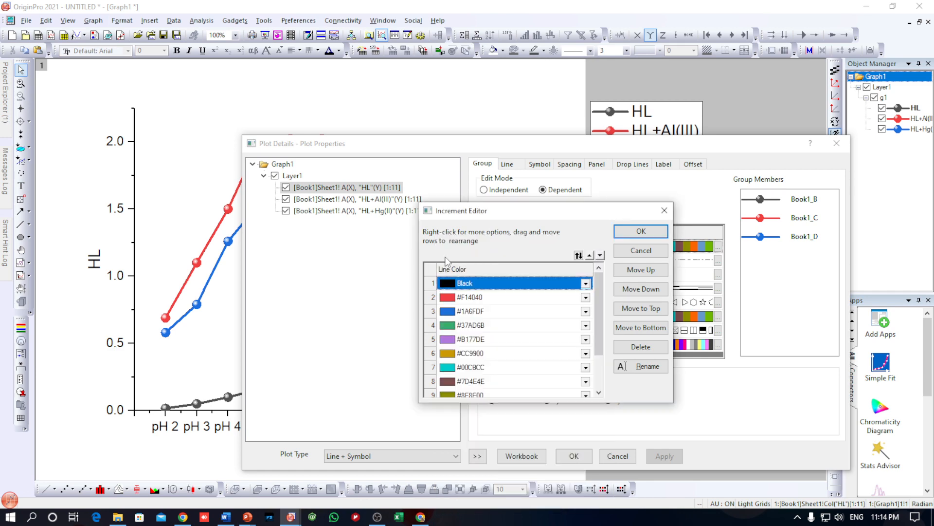
# - Set the second group line color to Violet and the third to Wine, and apply the colors to the graph
pyautogui.click(453, 301)
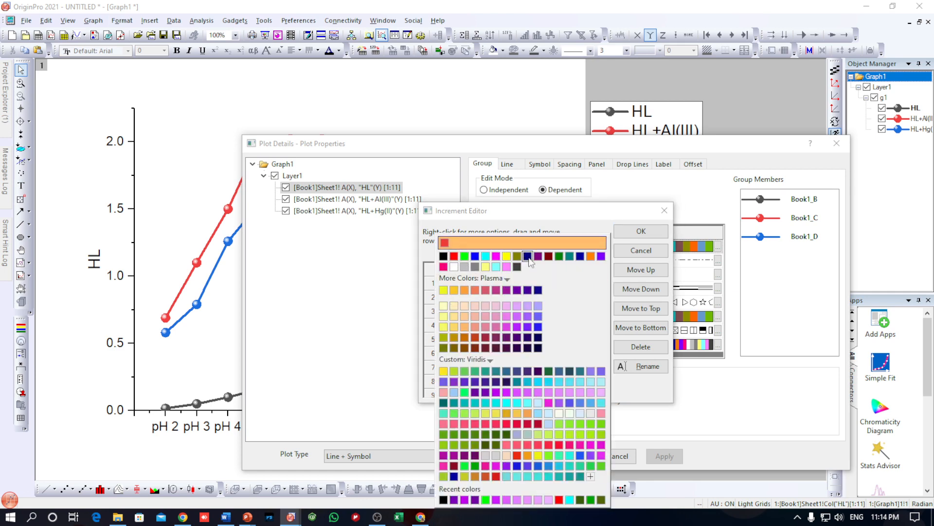
pyautogui.click(601, 256)
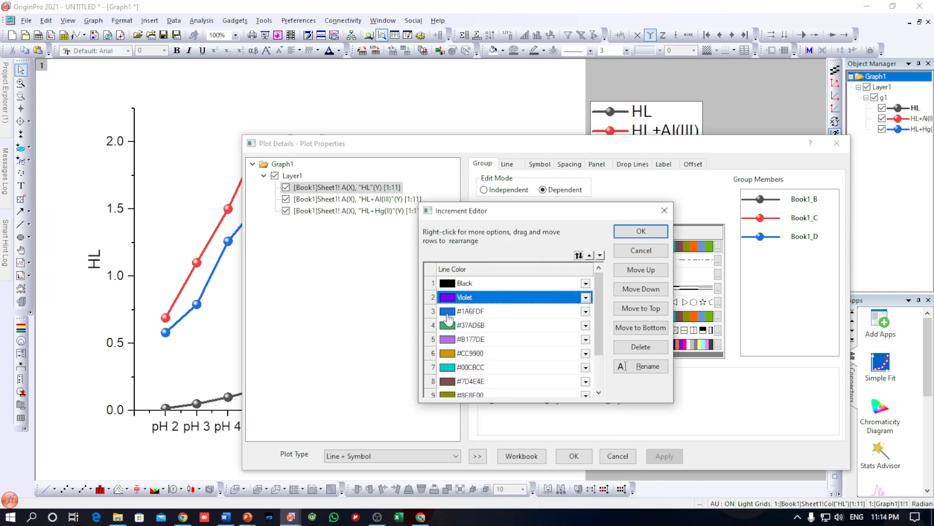
pyautogui.click(449, 315)
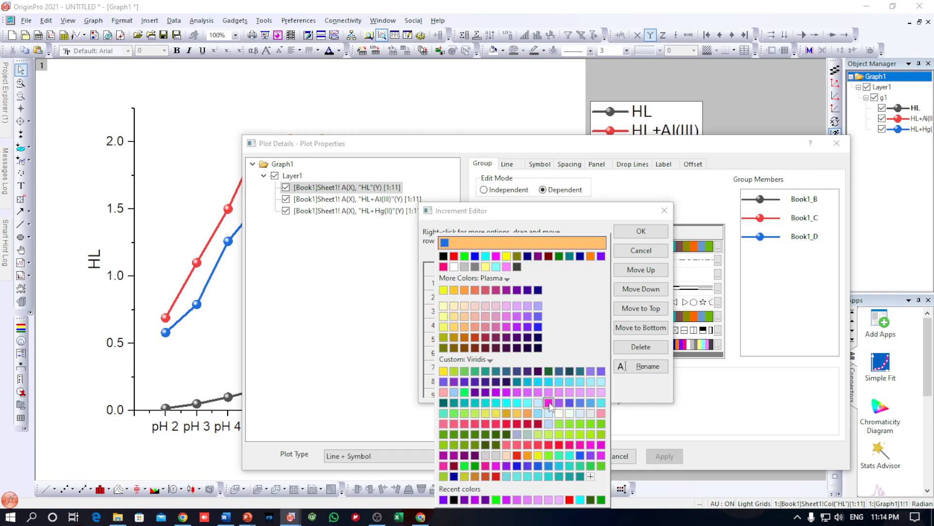
pyautogui.click(549, 256)
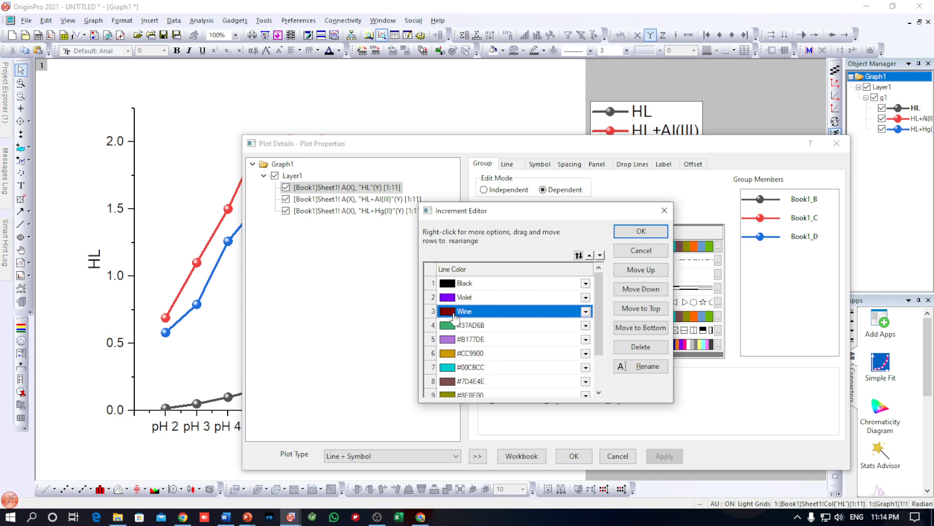
pyautogui.click(641, 231)
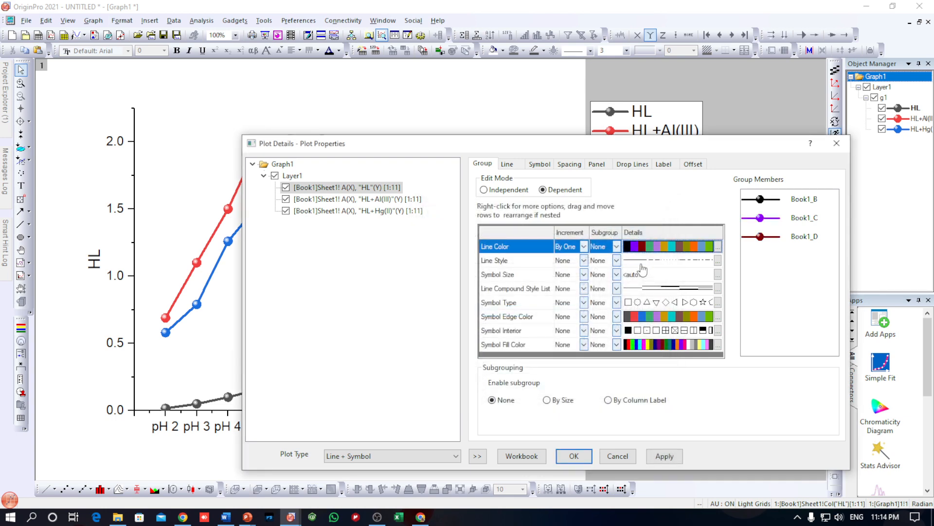
pyautogui.click(663, 456)
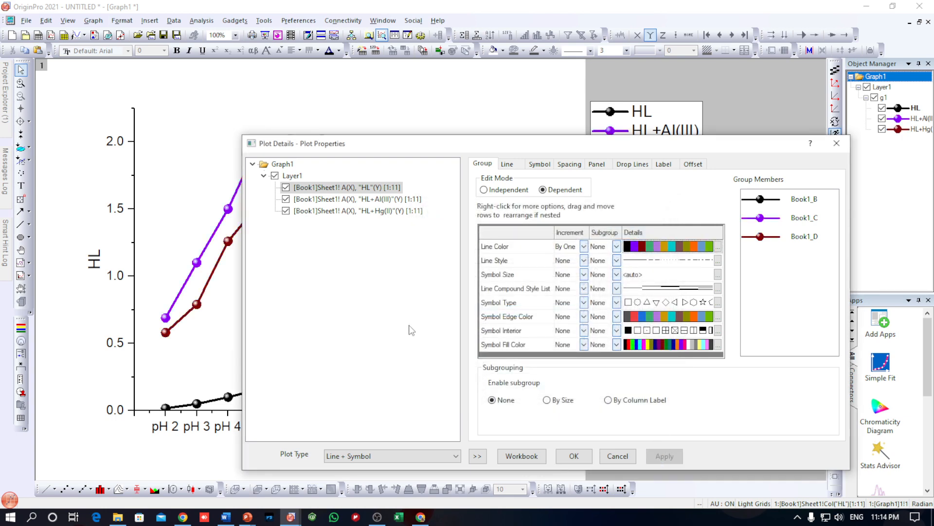
pyautogui.moveTo(423, 148); pyautogui.dragTo(360, 132)
pyautogui.click(540, 440)
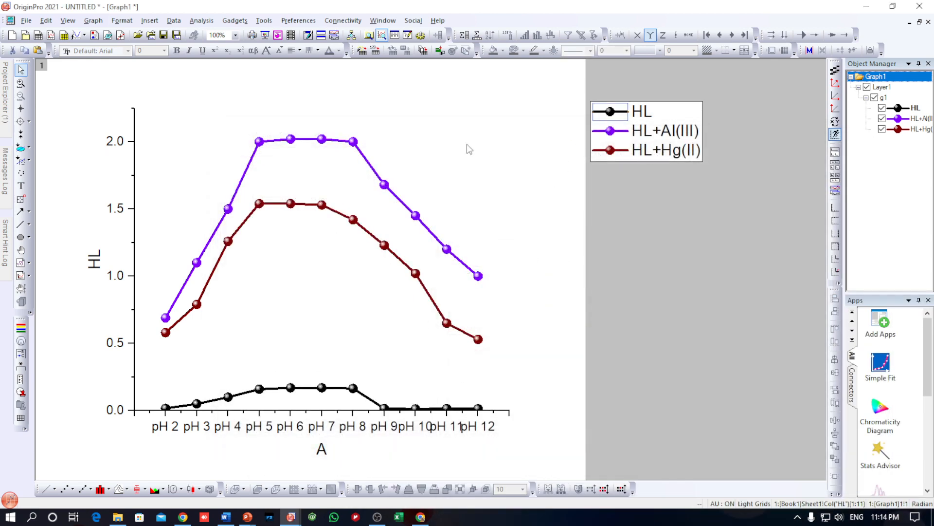
# - Move the legend from the gray area onto the page, above the falling ends of the curves
pyautogui.click(656, 105)
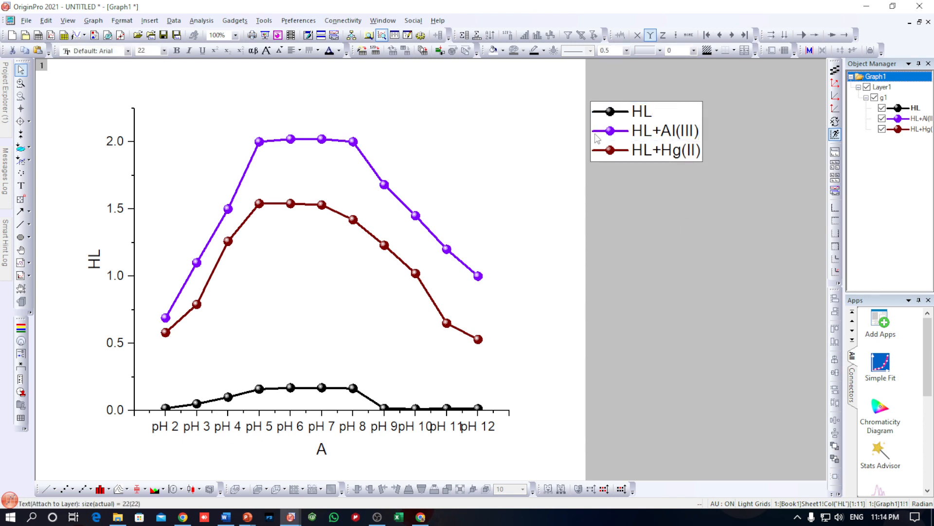
pyautogui.moveTo(658, 133); pyautogui.dragTo(458, 148)
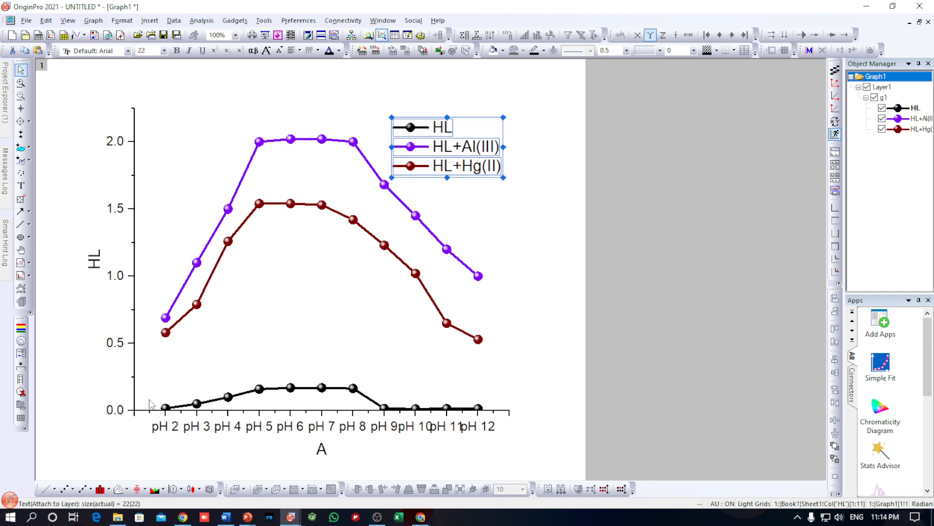
# - Make the x-axis tick labels bold and set their font size to 28
pyautogui.click(170, 430)
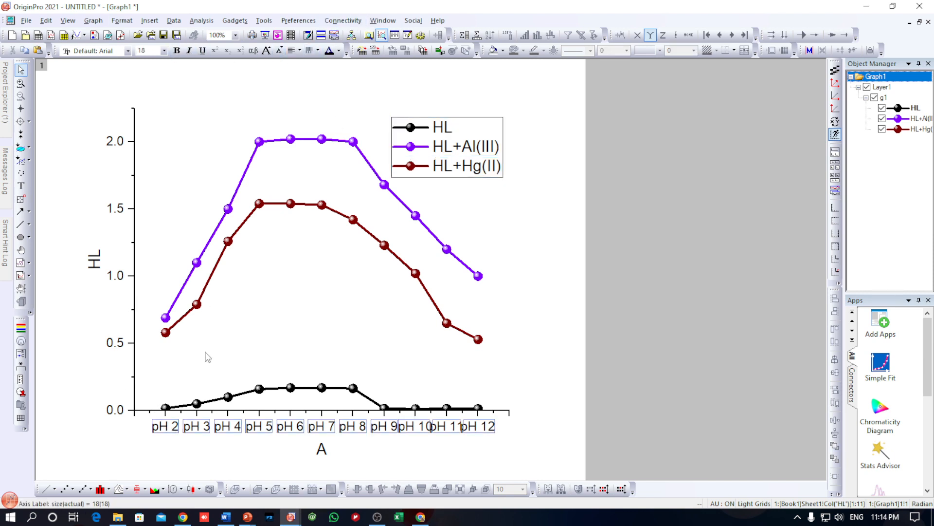
pyautogui.click(177, 51)
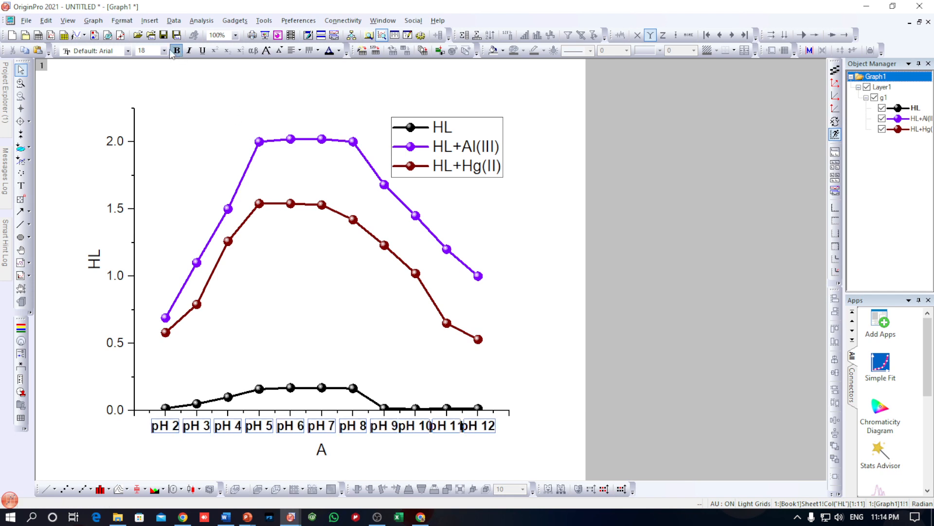
pyautogui.click(164, 50)
pyautogui.click(148, 161)
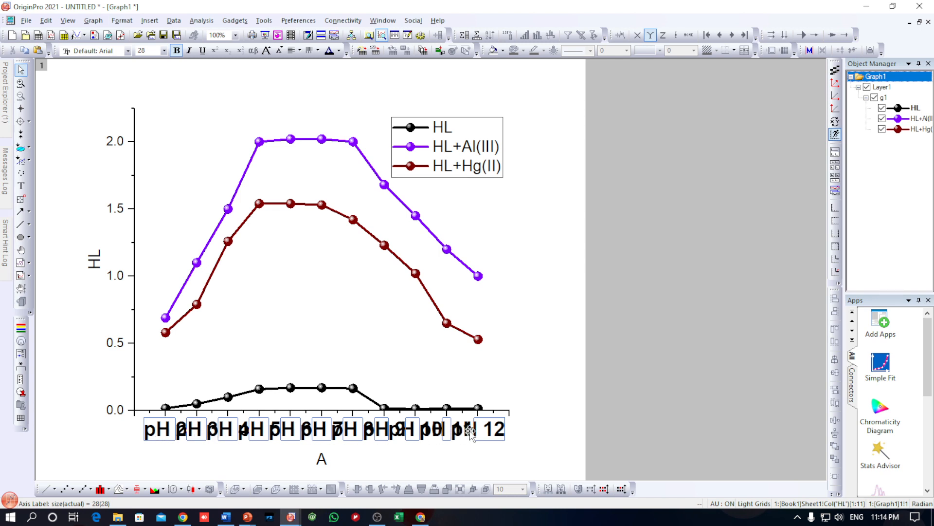
# - Rotate the x-axis tick labels, trying 45 degrees before settling on 30 degrees
pyautogui.doubleClick(258, 431)
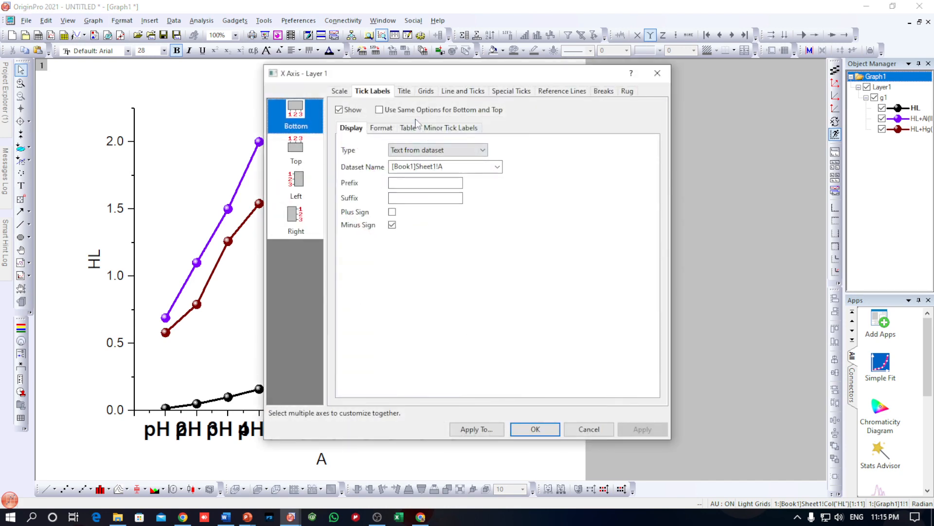
pyautogui.click(382, 129)
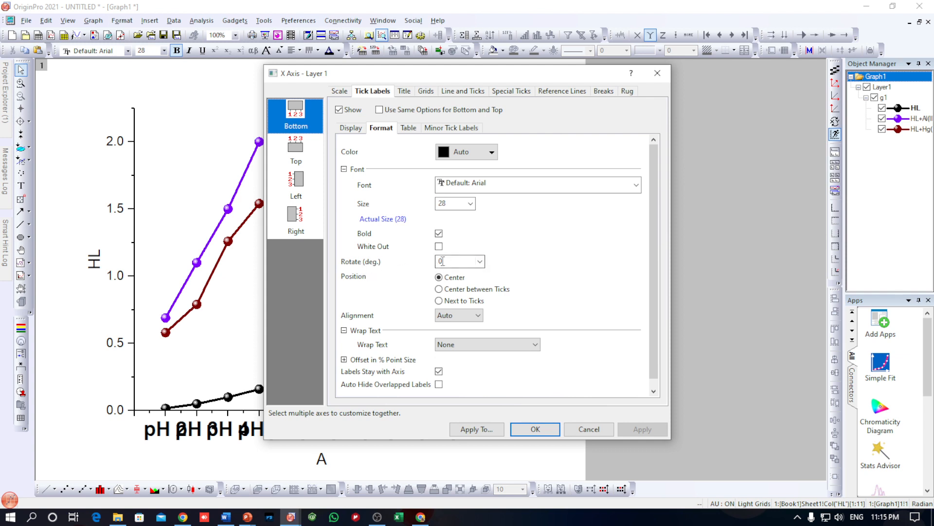
pyautogui.write('45')
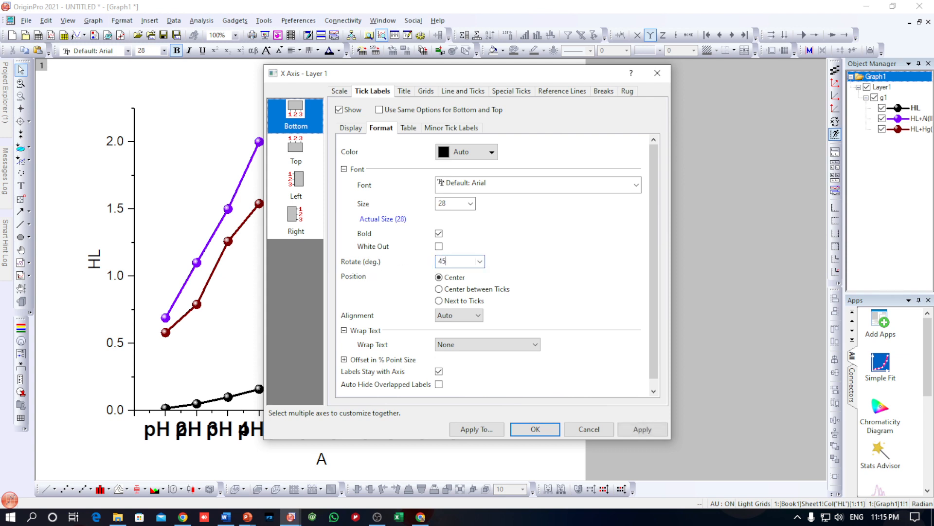
pyautogui.click(635, 430)
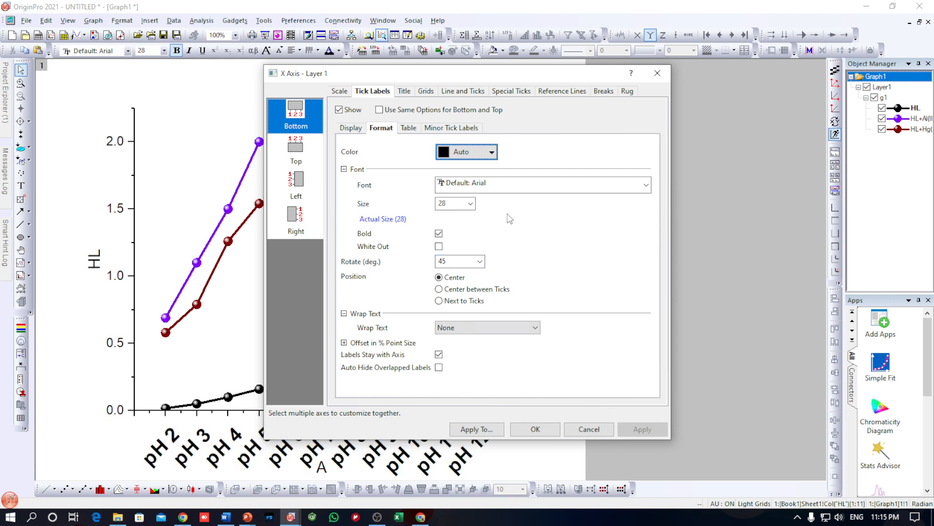
pyautogui.moveTo(461, 73); pyautogui.dragTo(619, 78)
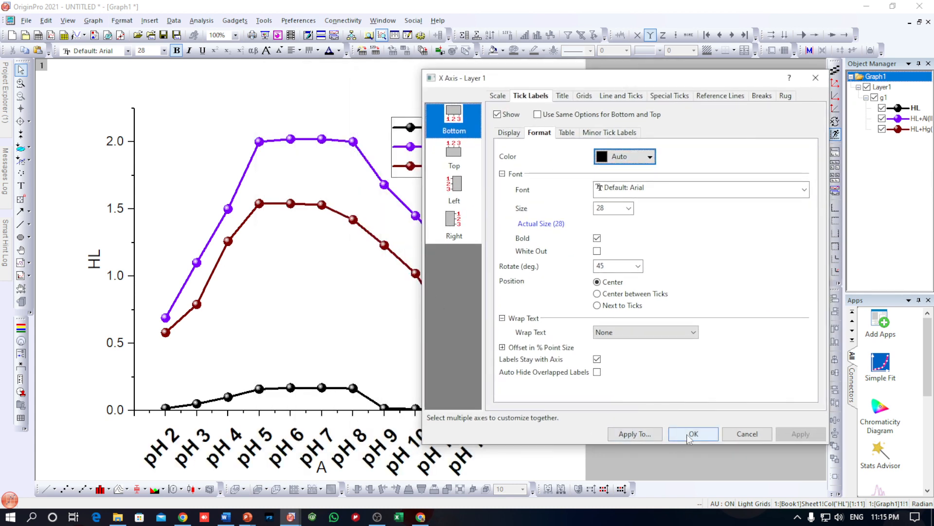
pyautogui.moveTo(608, 265); pyautogui.dragTo(589, 266)
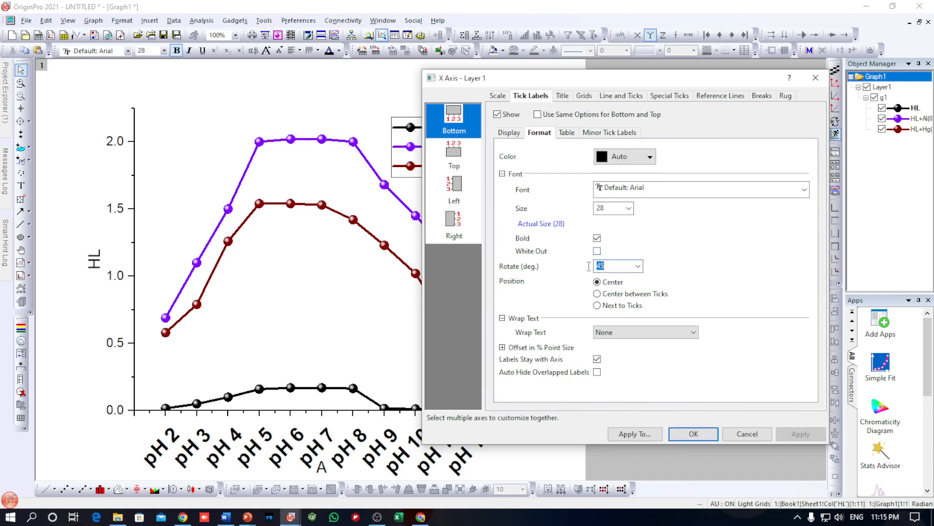
pyautogui.write('30')
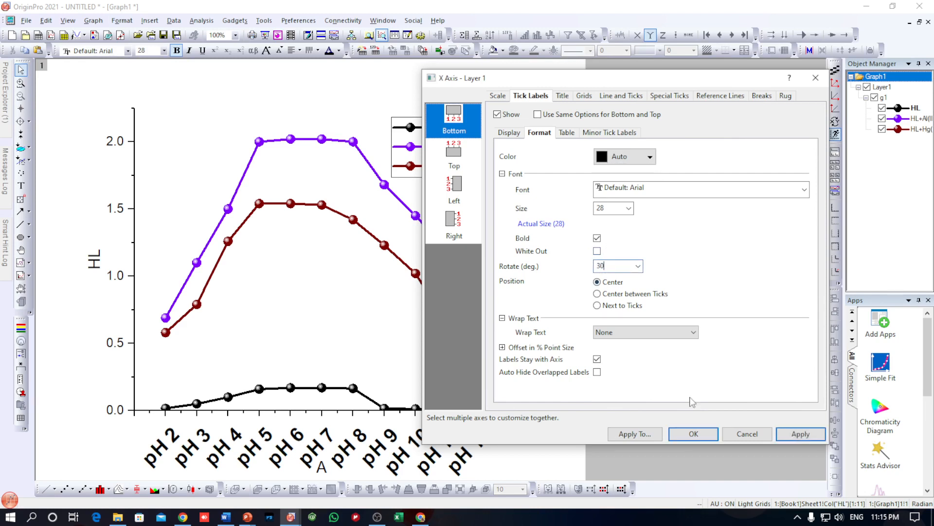
pyautogui.click(790, 434)
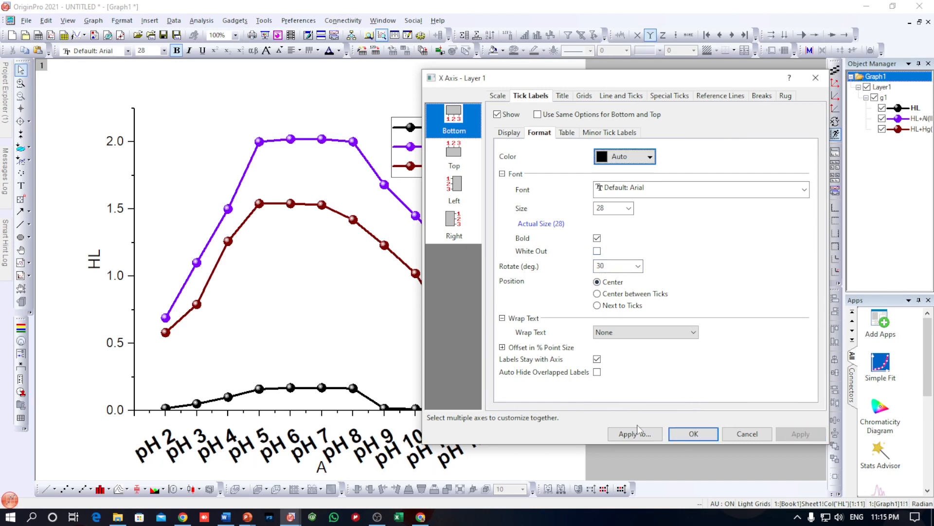
pyautogui.click(693, 433)
# - Nudge the rotated x-axis tick labels up toward the axis line and set their font size to 24
pyautogui.click(326, 444)
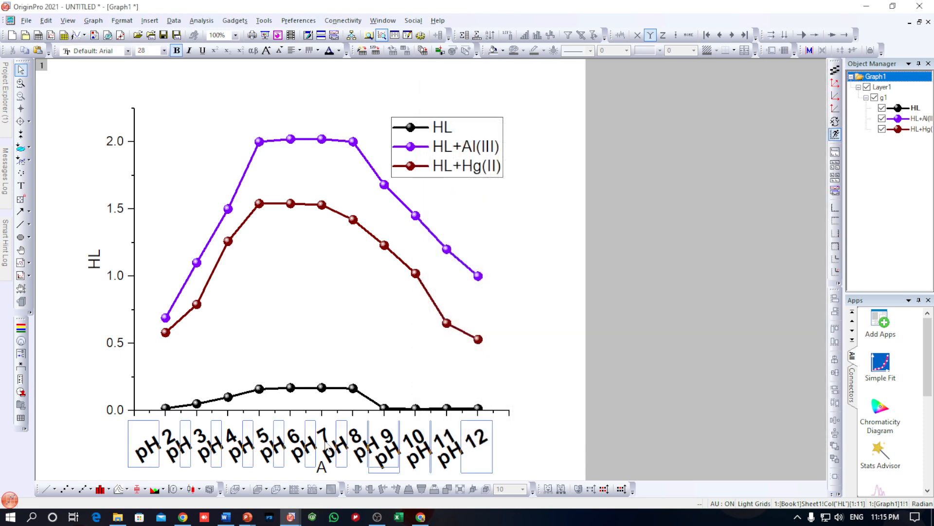
pyautogui.press('Up')
pyautogui.press('Up')
pyautogui.press('Up')
pyautogui.press('Up')
pyautogui.press('Up')
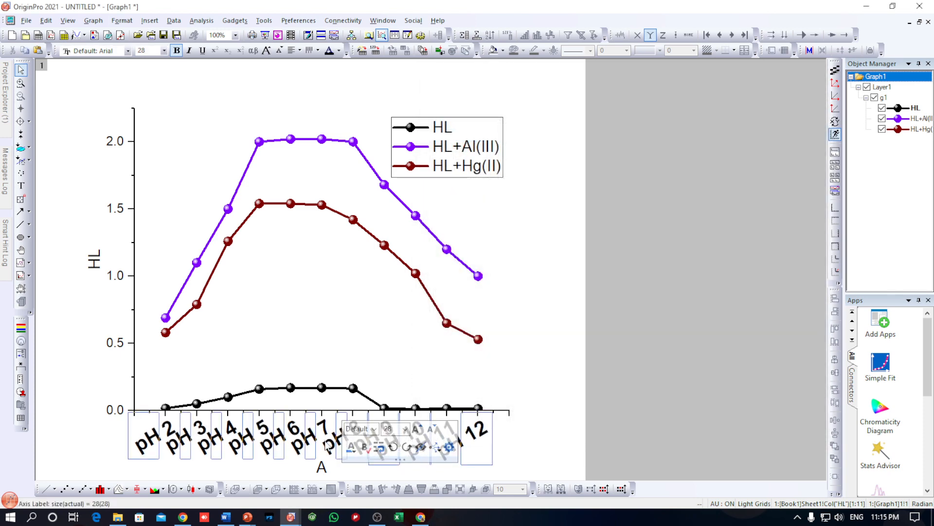
pyautogui.click(164, 51)
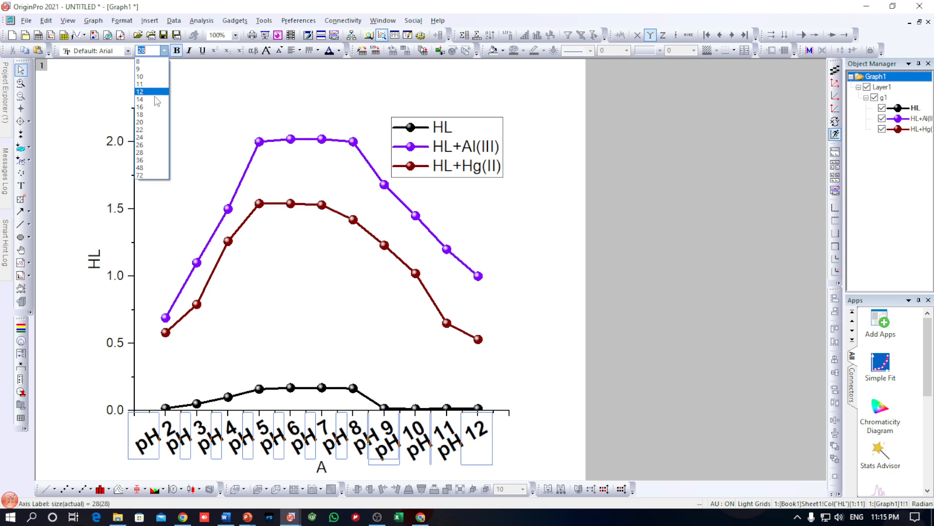
pyautogui.click(151, 139)
# - Make the y-axis tick labels bold and set their font size to 28
pyautogui.click(111, 440)
pyautogui.click(122, 412)
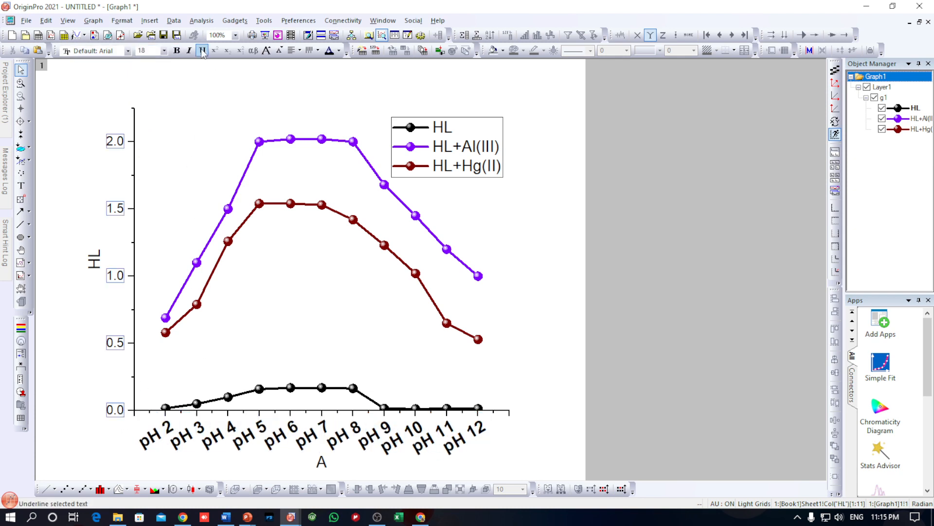
pyautogui.click(164, 50)
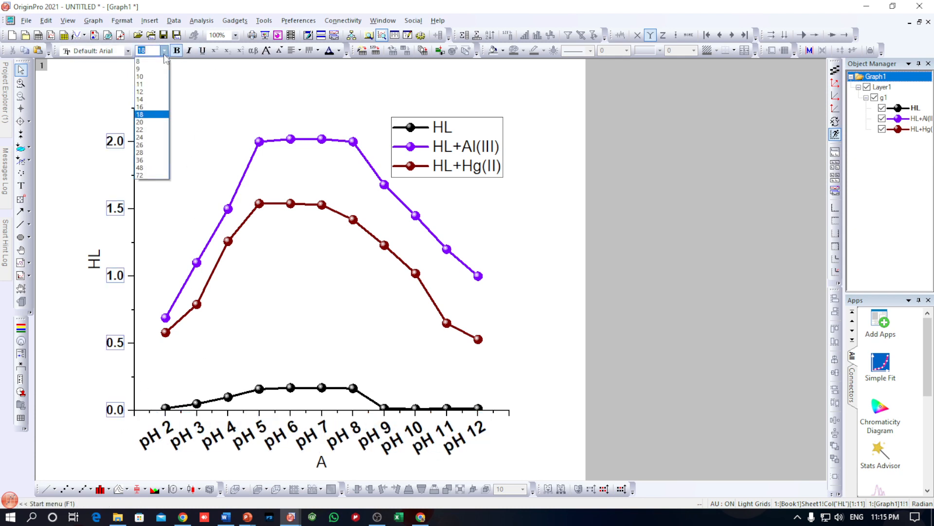
pyautogui.click(148, 152)
# - Replace the y-axis title text with "Emission Intensity (a.u.)"
pyautogui.doubleClick(89, 266)
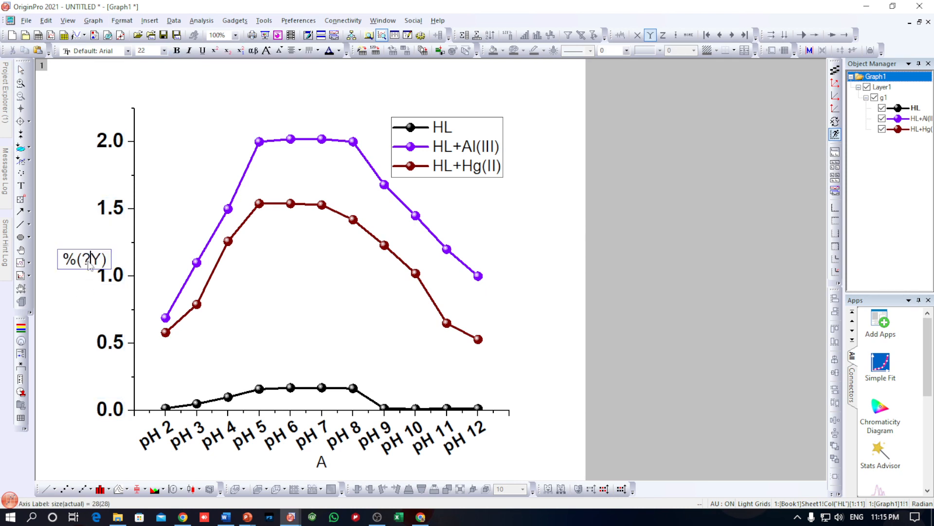
pyautogui.hotkey('ctrl', 'a')
pyautogui.write('Emission ')
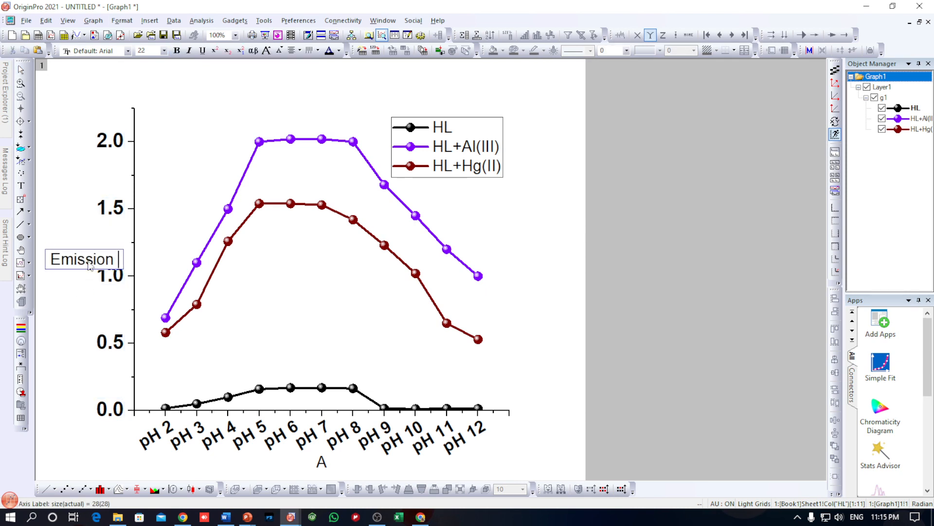
pyautogui.write('Inte')
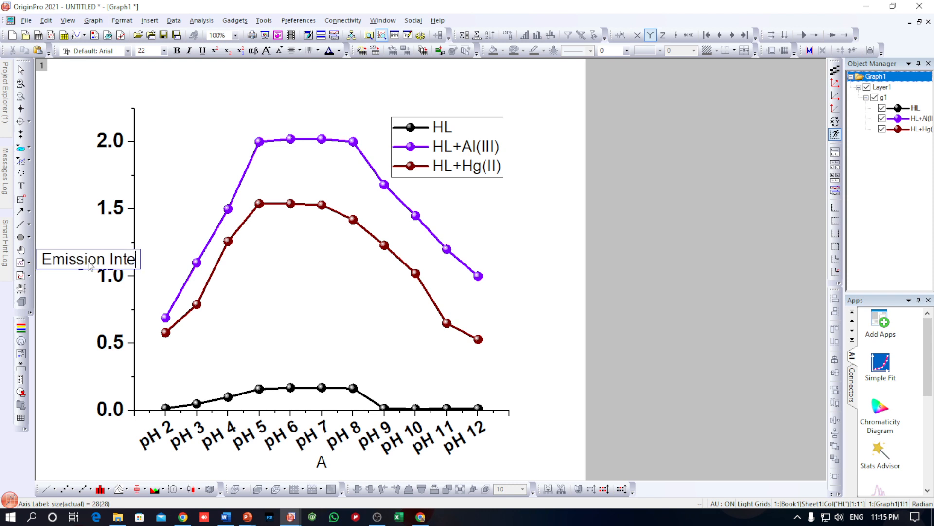
pyautogui.write('nsity ')
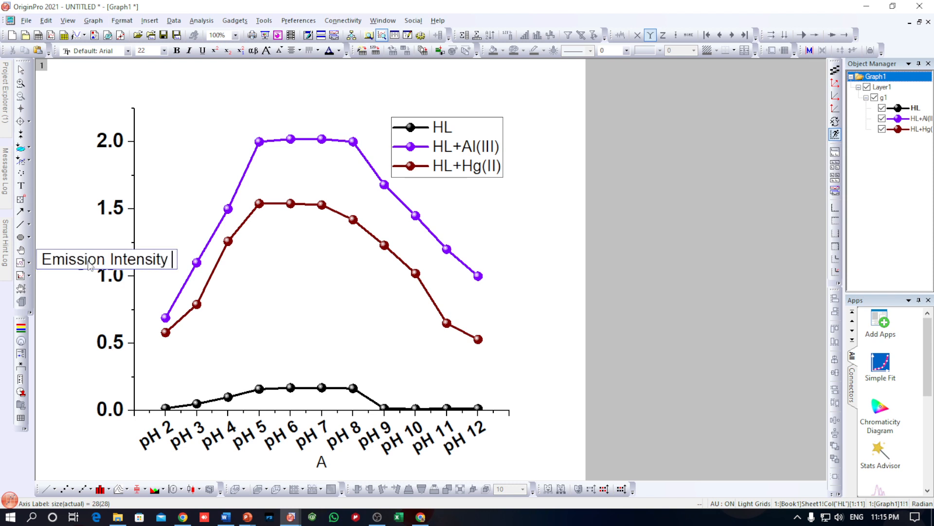
pyautogui.write('(a.u.')
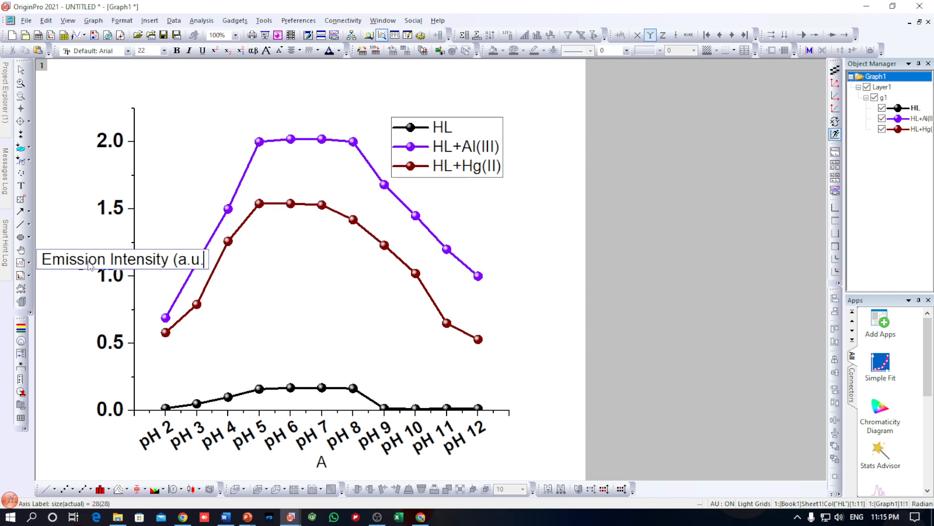
pyautogui.write(')')
# - Make the y-axis title bold and enlarge its font to the size of the y-axis tick labels
pyautogui.hotkey('ctrl', 'a')
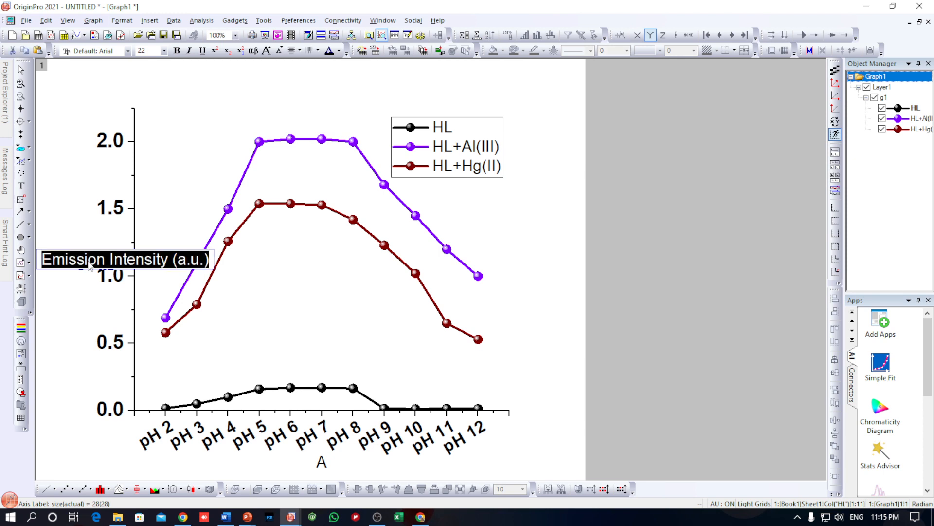
pyautogui.click(176, 50)
pyautogui.click(164, 50)
pyautogui.click(146, 143)
pyautogui.click(131, 197)
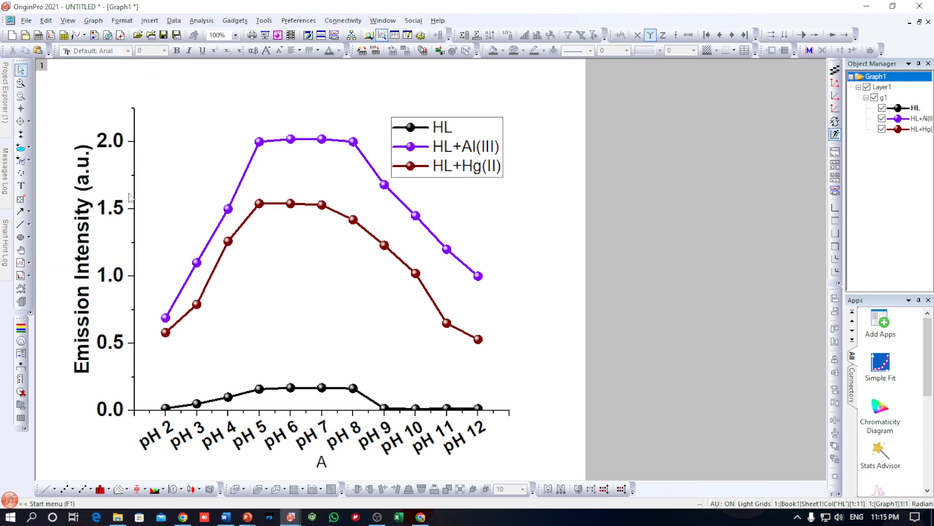
# - Set the line thickness of the graph's left axis to 3
pyautogui.click(135, 177)
pyautogui.doubleClick(135, 163)
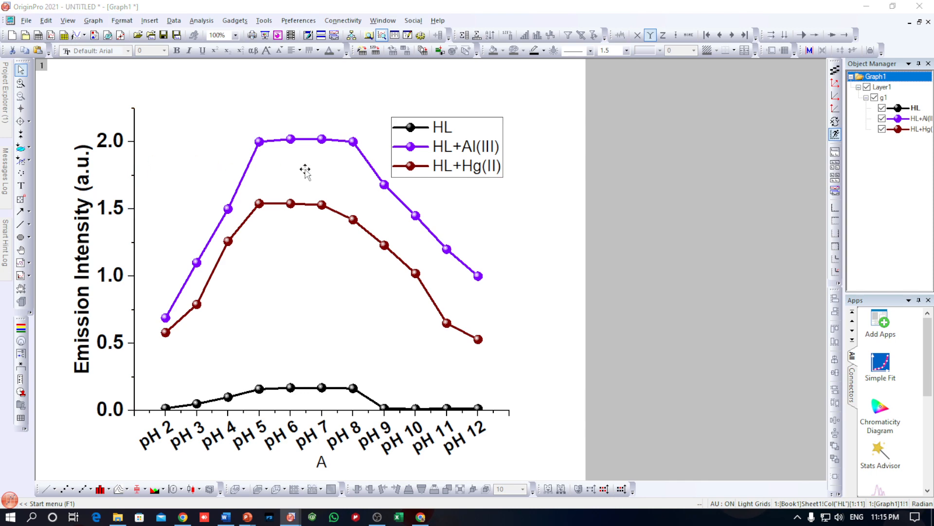
pyautogui.click(621, 95)
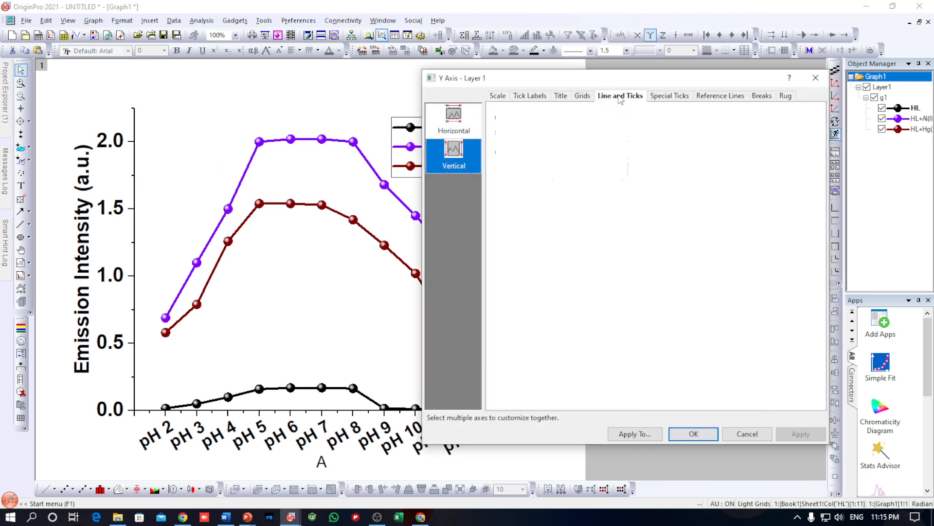
pyautogui.click(641, 189)
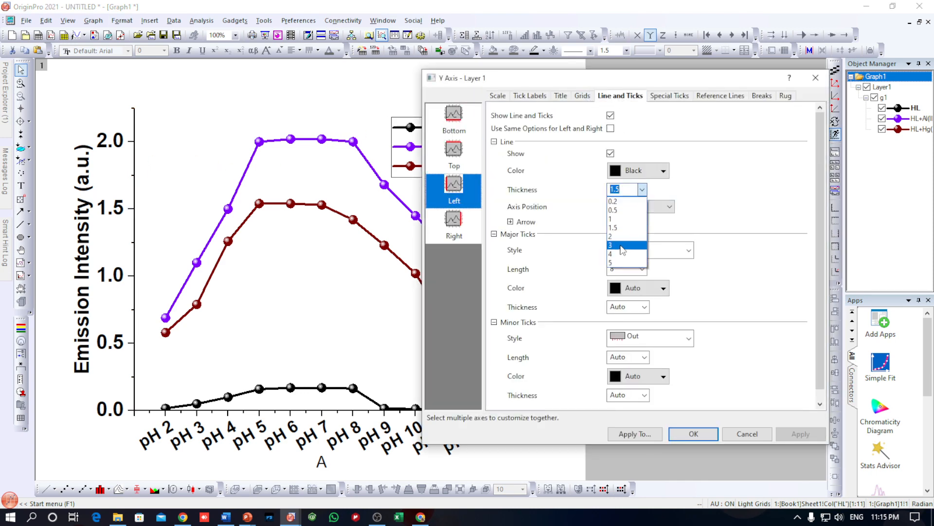
pyautogui.click(623, 245)
# - Set the bottom axis line thickness to 3 and choose Out as its major tick style
pyautogui.click(453, 117)
pyautogui.click(648, 189)
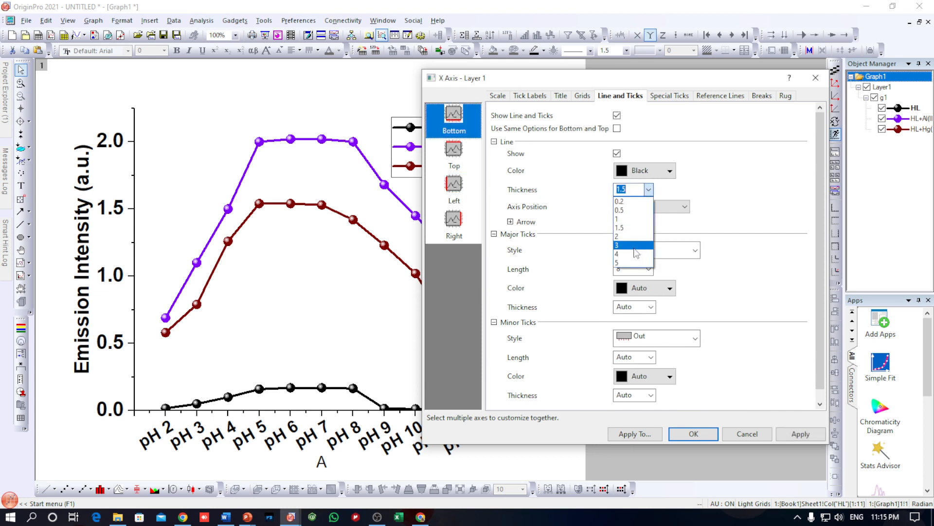
pyautogui.click(633, 245)
pyautogui.click(695, 250)
pyautogui.click(641, 294)
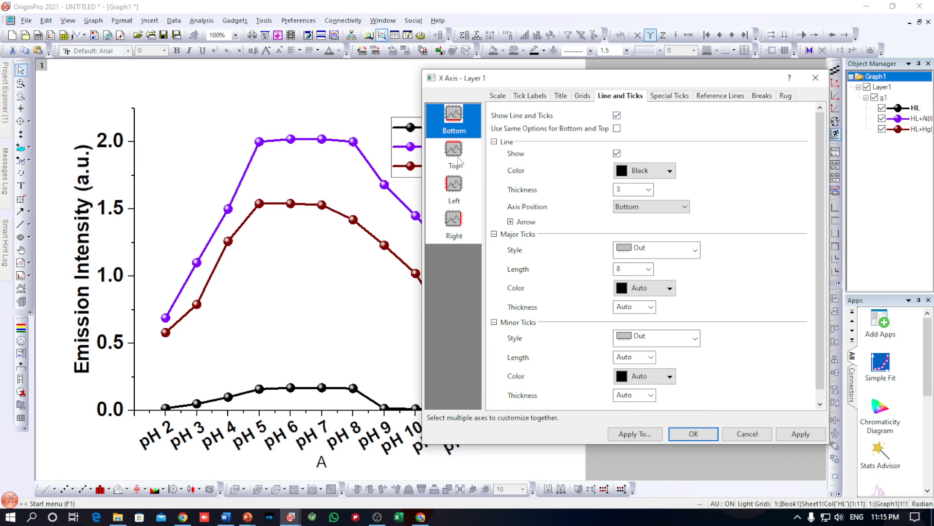
# - Show the top axis line with thickness 3 and set its major and minor tick styles to None
pyautogui.click(455, 158)
pyautogui.click(617, 115)
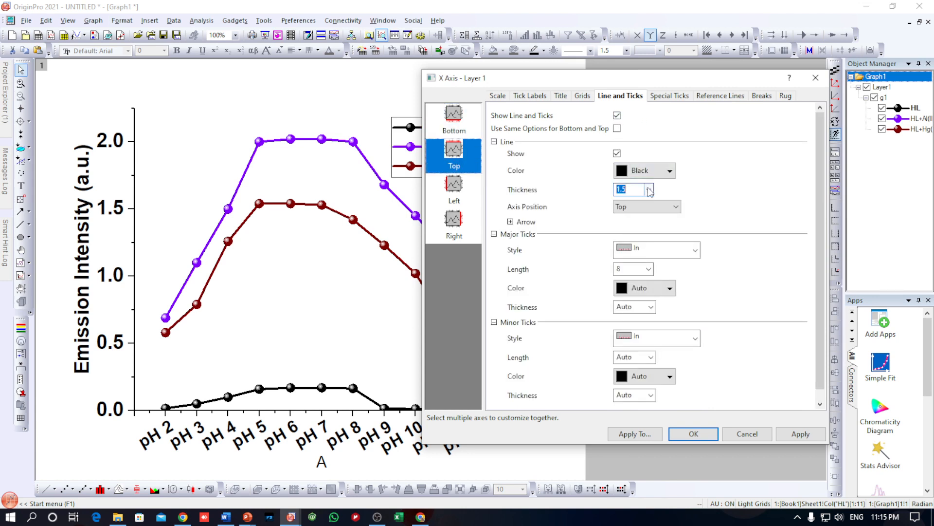
pyautogui.click(648, 189)
pyautogui.click(632, 246)
pyautogui.click(653, 251)
pyautogui.click(647, 307)
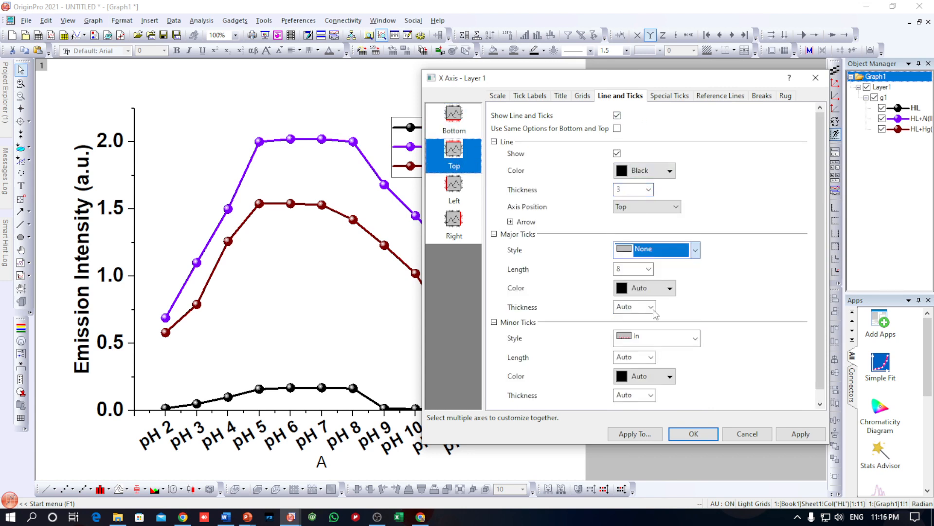
pyautogui.click(654, 338)
pyautogui.click(660, 398)
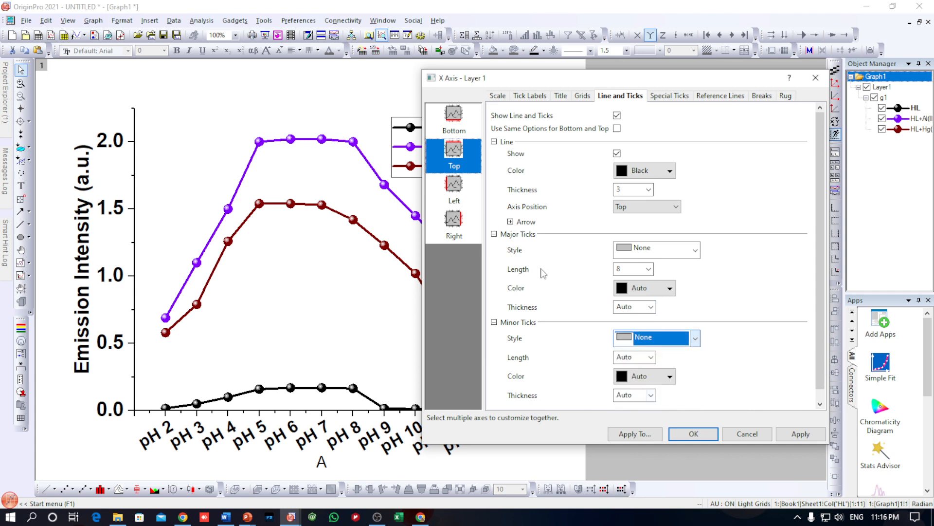
# - Show the right axis line with thickness 3, set its major and minor tick styles to None, and apply the axis settings
pyautogui.click(460, 226)
pyautogui.click(611, 116)
pyautogui.click(642, 189)
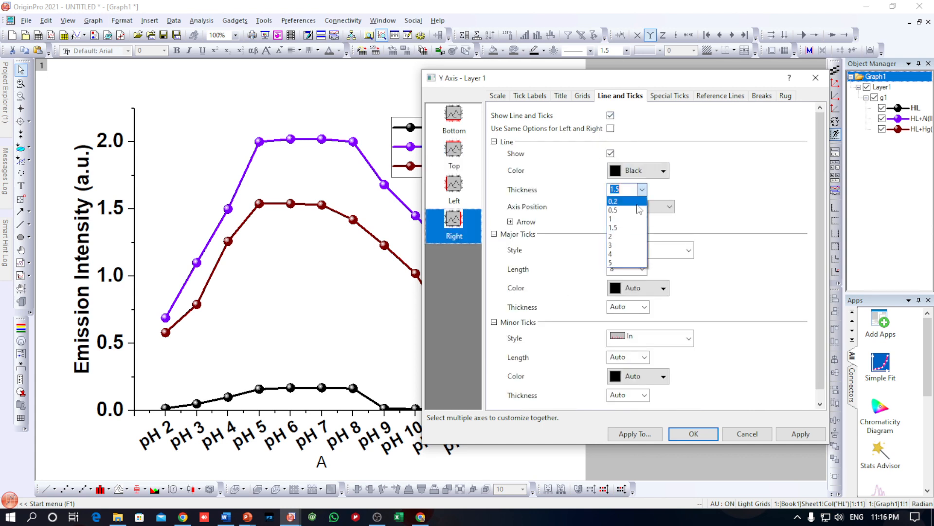
pyautogui.click(620, 246)
pyautogui.click(647, 250)
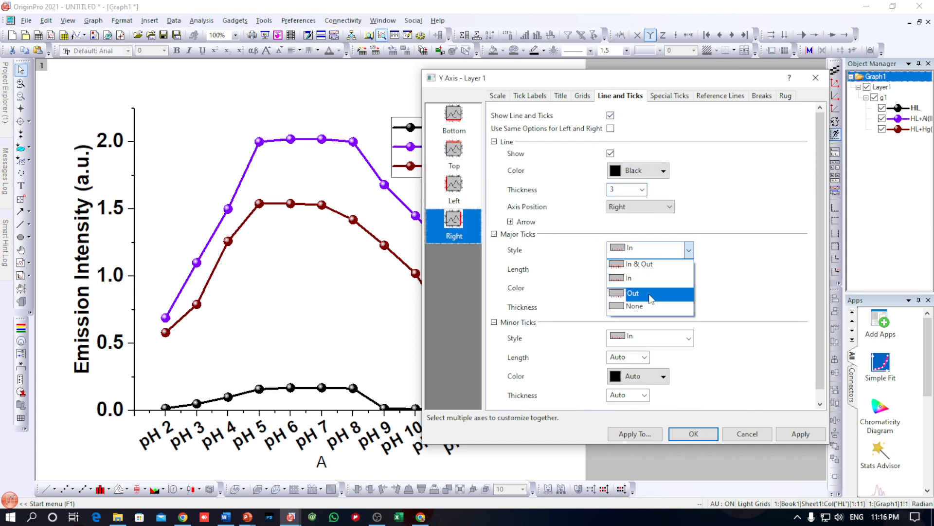
pyautogui.click(645, 307)
pyautogui.click(657, 337)
pyautogui.click(651, 397)
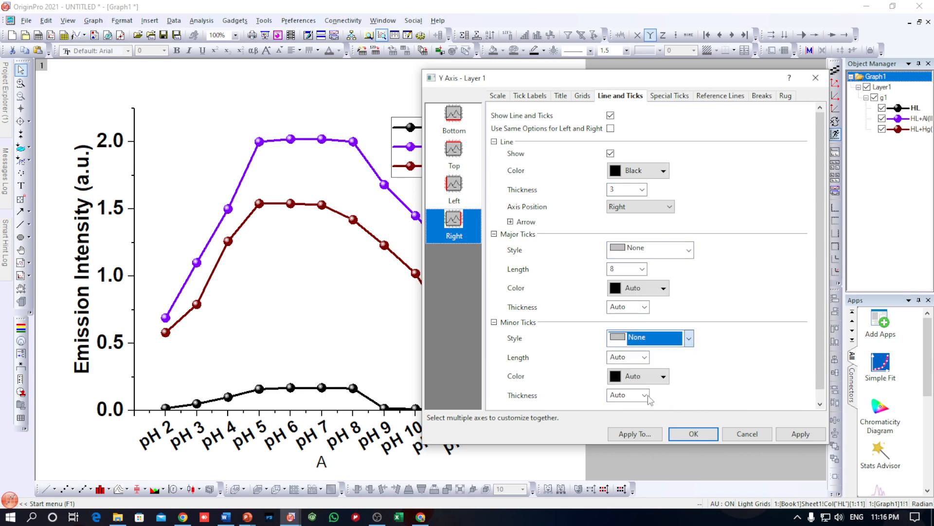
pyautogui.click(712, 437)
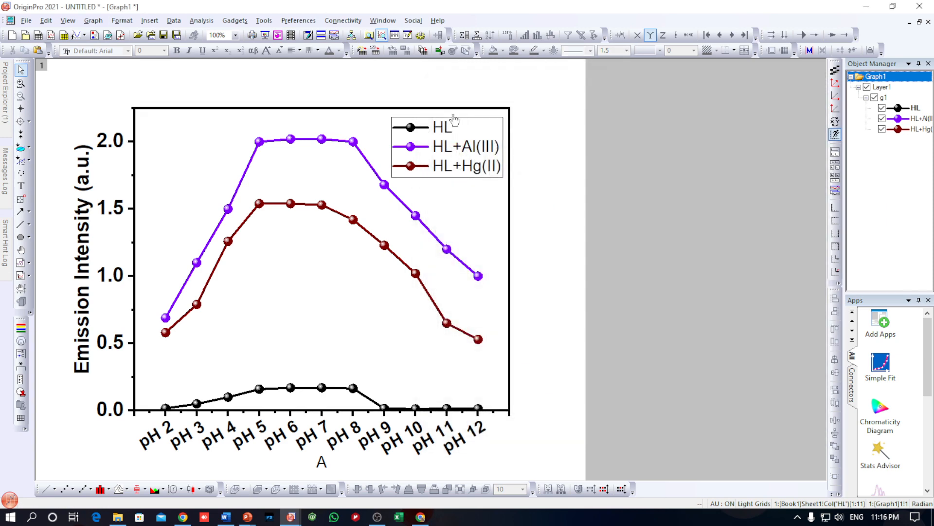
# - Move the legend slightly up and right, closer to the upper-right corner of the plot frame
pyautogui.doubleClick(448, 133)
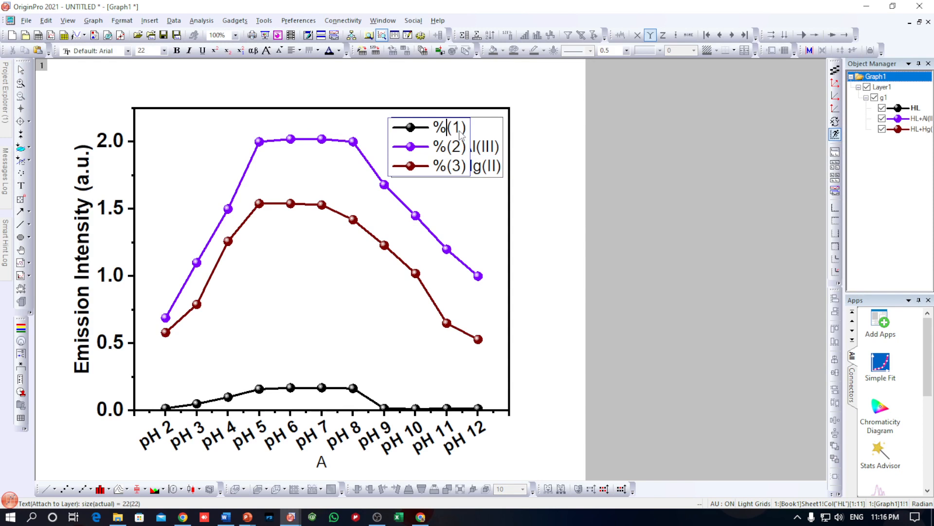
pyautogui.click(464, 195)
pyautogui.click(470, 161)
pyautogui.click(488, 203)
pyautogui.moveTo(464, 151); pyautogui.dragTo(466, 146)
pyautogui.click(509, 198)
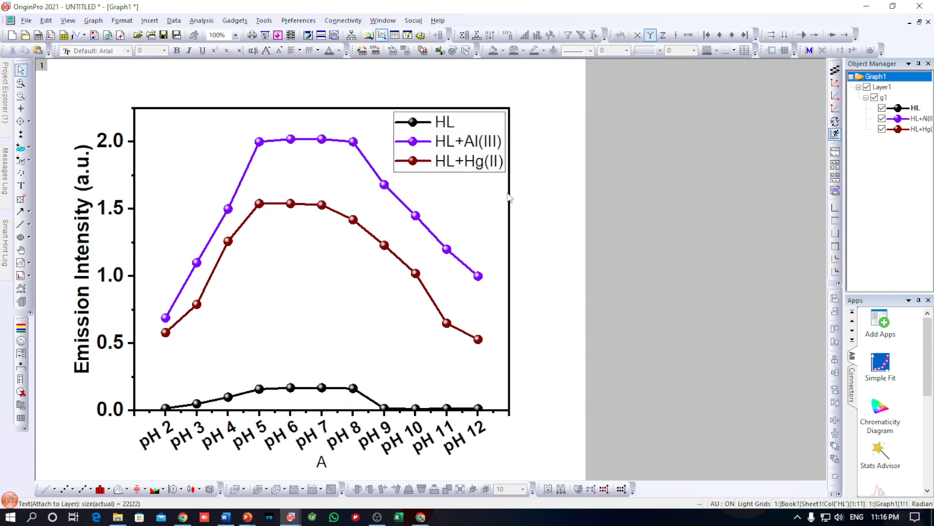
# - Delete the x-axis title text below the pH tick labels
pyautogui.doubleClick(323, 462)
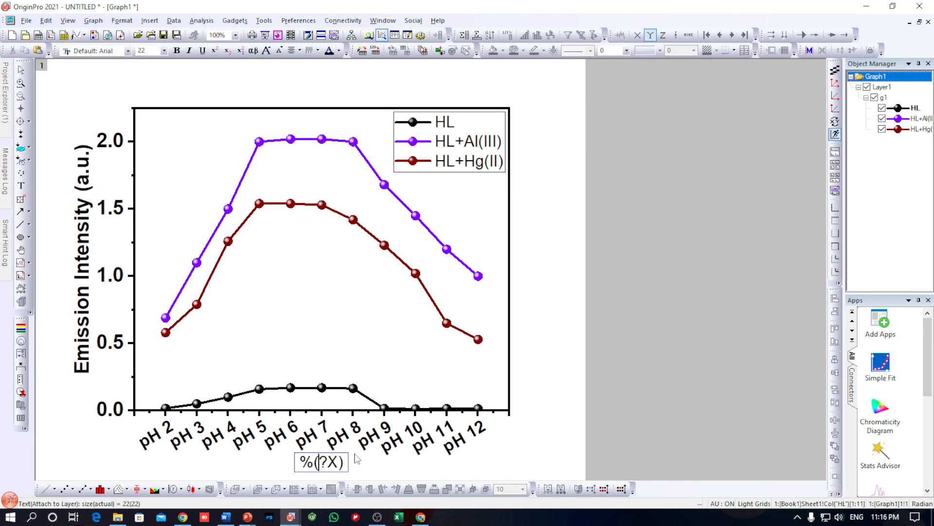
pyautogui.moveTo(344, 468); pyautogui.dragTo(292, 469)
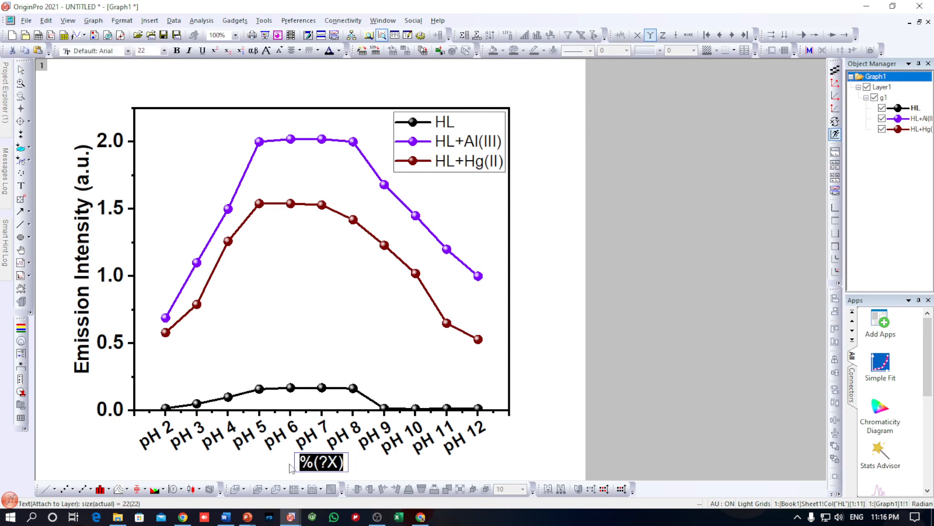
pyautogui.press('Delete')
pyautogui.click(555, 385)
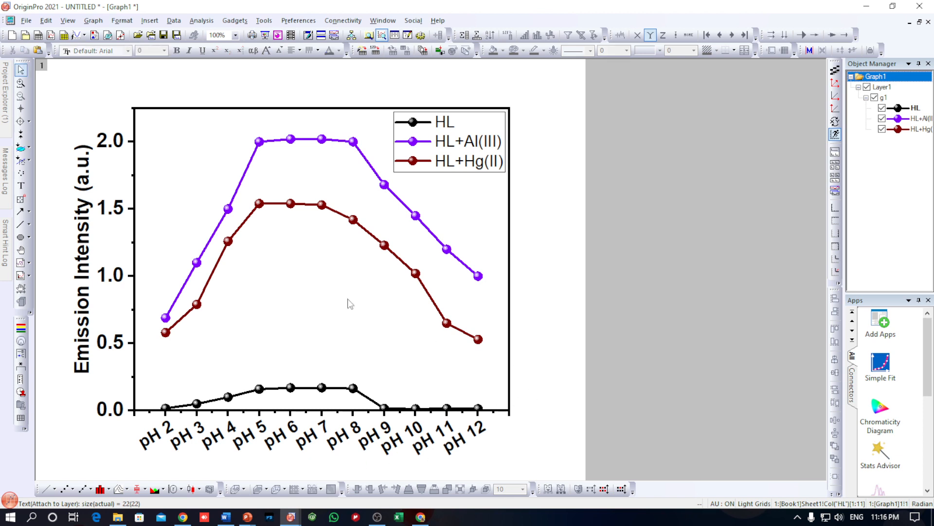